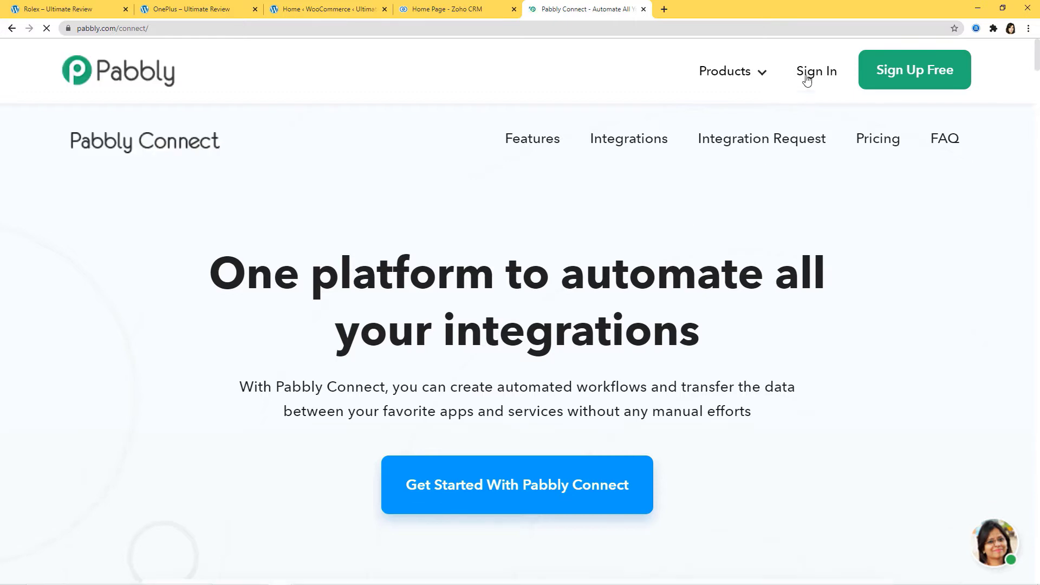
Step: Sign in to Pabbly and open the Connect app from the All Apps page
left_click(812, 72)
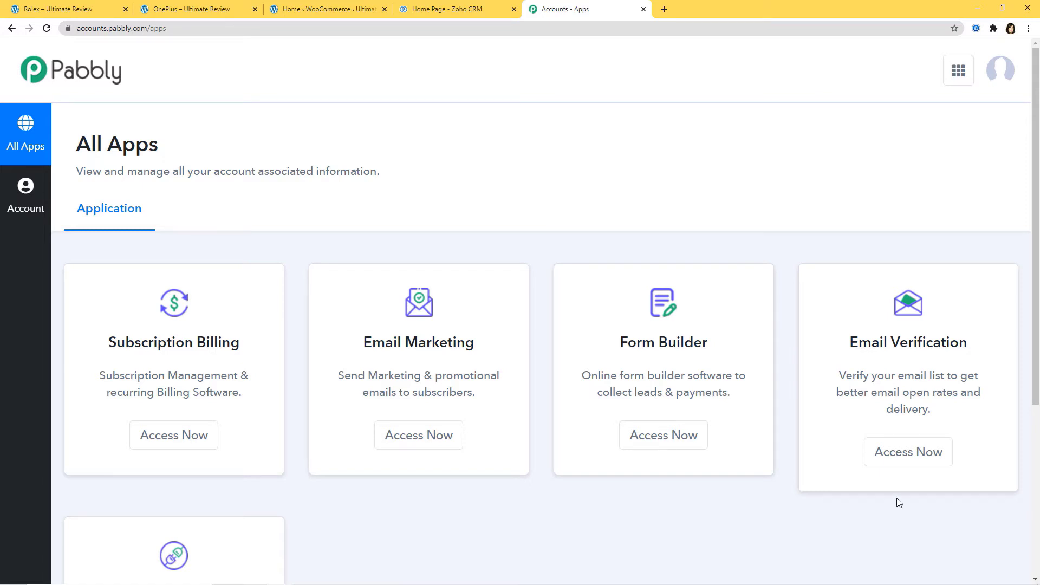
scroll(840, 476, "down", 1)
scroll(840, 476, "down", 3)
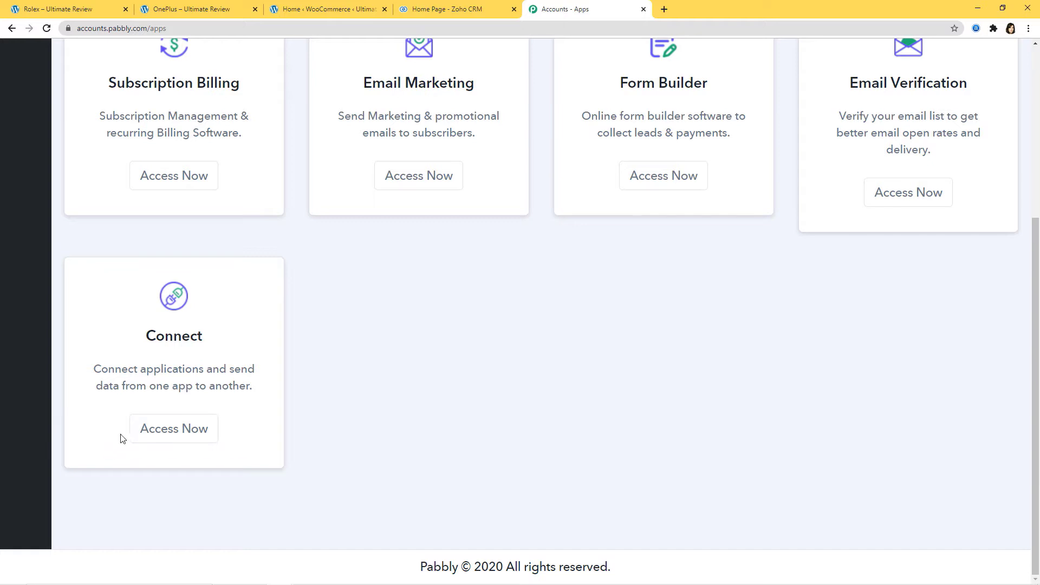
left_click(167, 437)
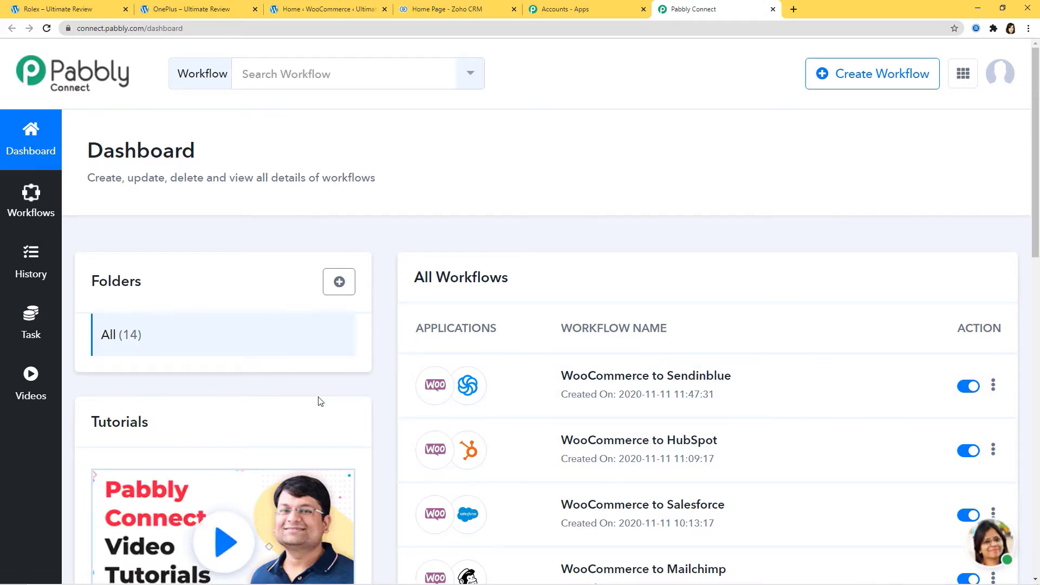
Step: Create a new workflow named 'Shopify to Klaviyo'
left_click(877, 78)
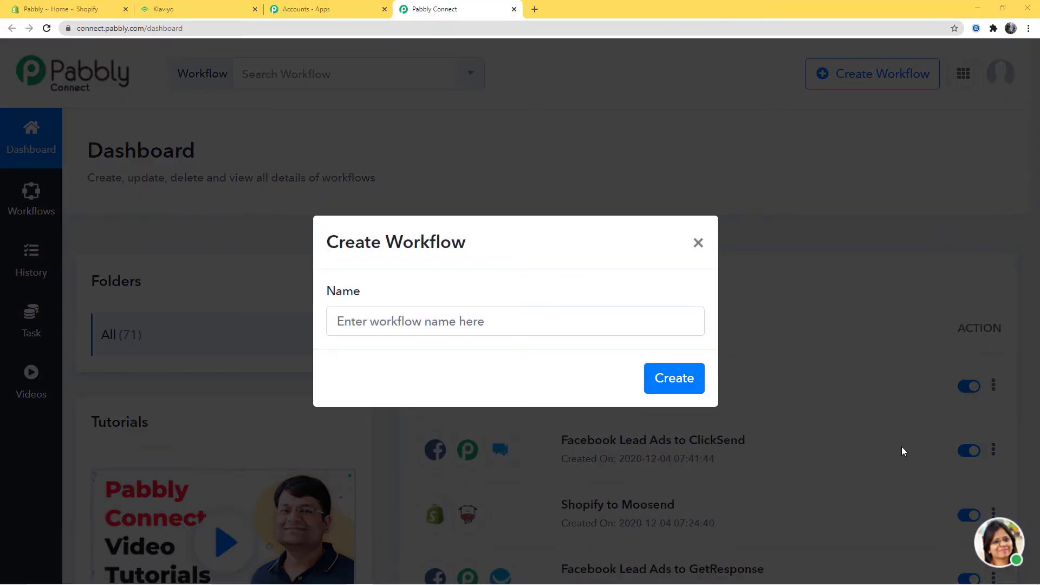
left_click(459, 323)
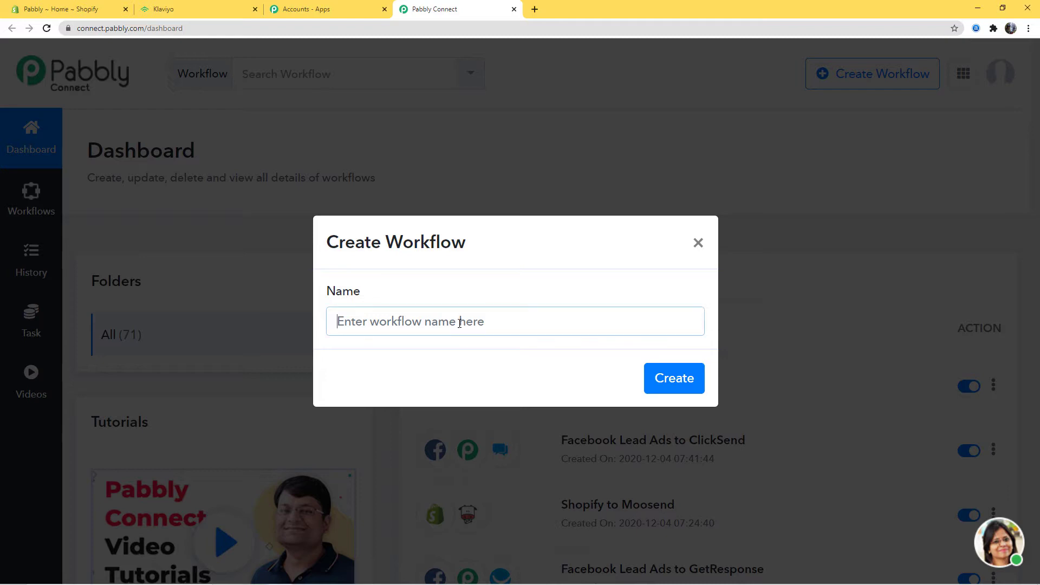
type("Shopify t")
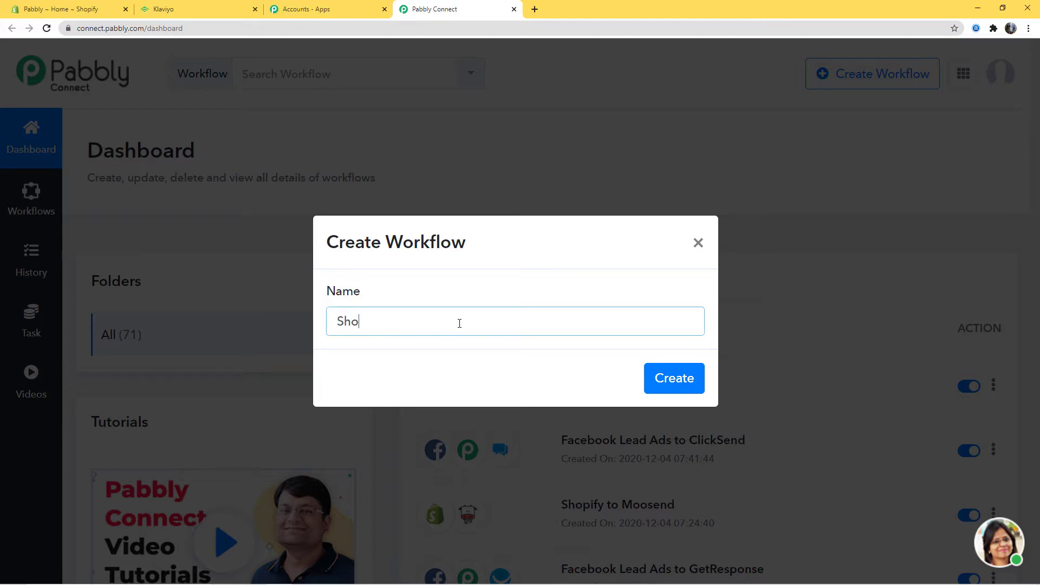
type("o Klaviyo")
left_click(677, 381)
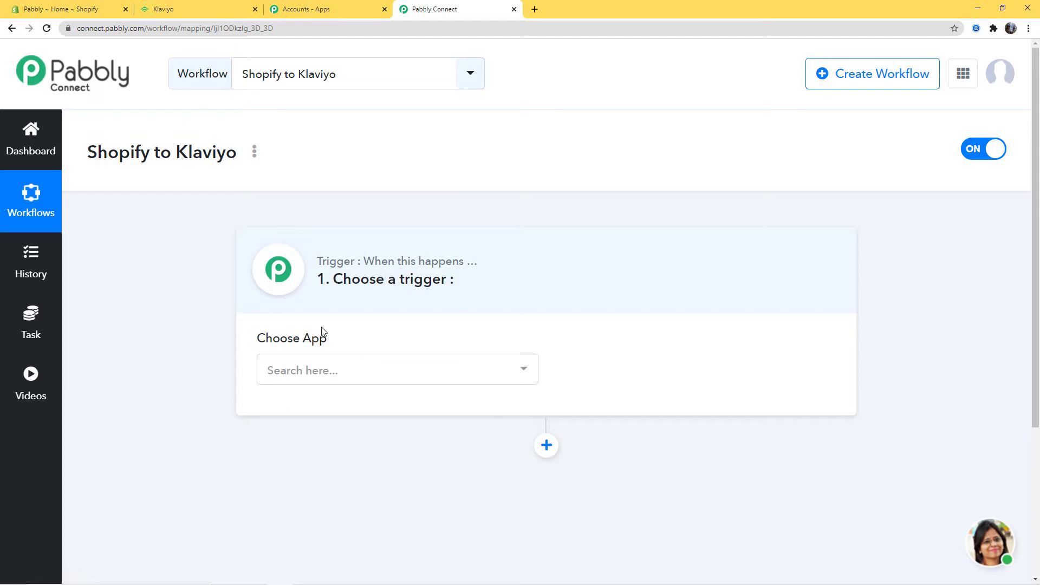
Step: Set the trigger app to Shopify, found by searching 'shop', with the New Customer event
left_click(344, 371)
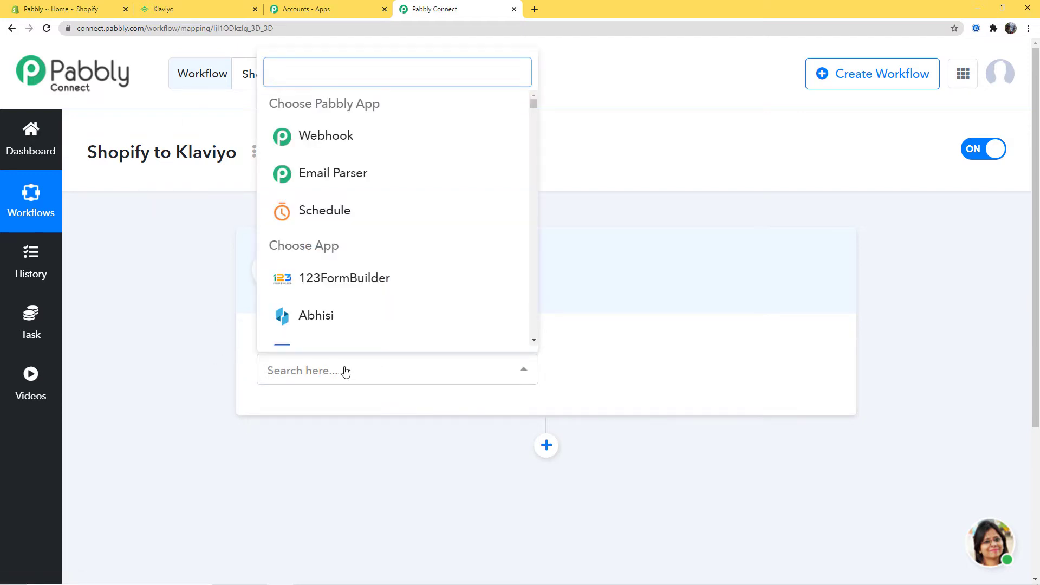
type("shop")
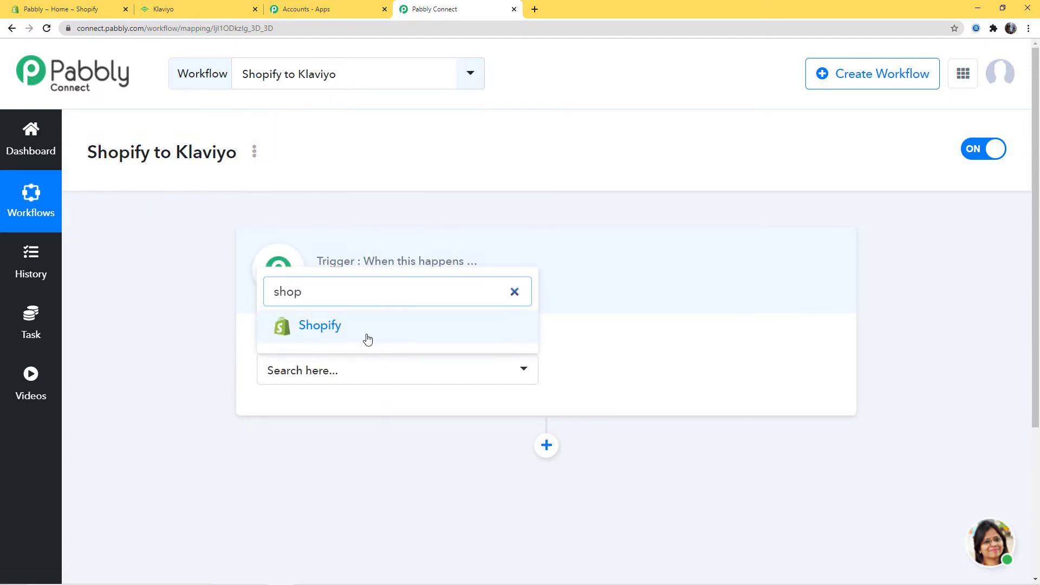
left_click(367, 339)
left_click(673, 374)
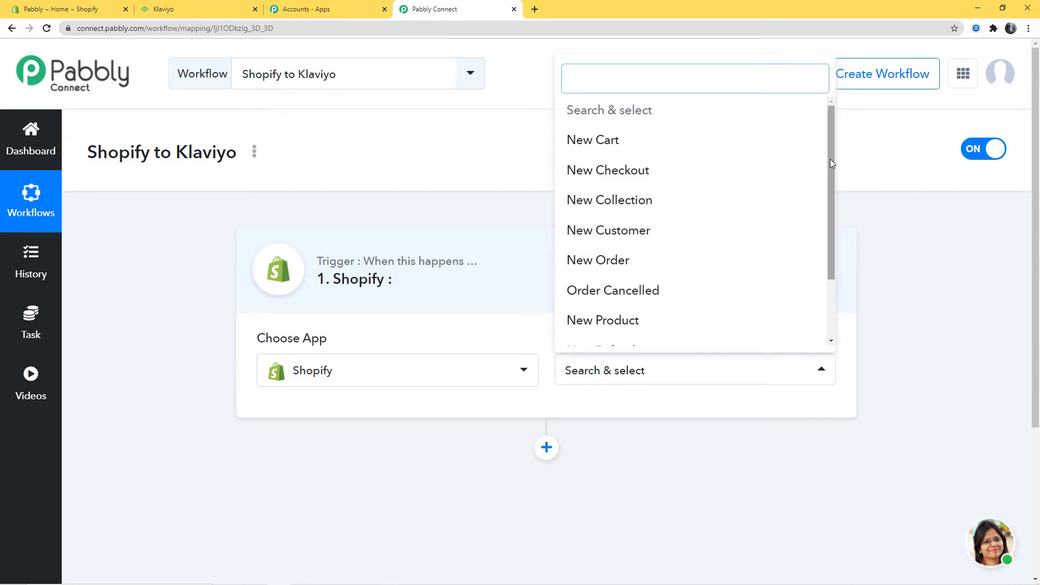
mouse_move(829, 158)
left_mouse_down()
mouse_move(834, 234)
mouse_move(833, 150)
left_mouse_up()
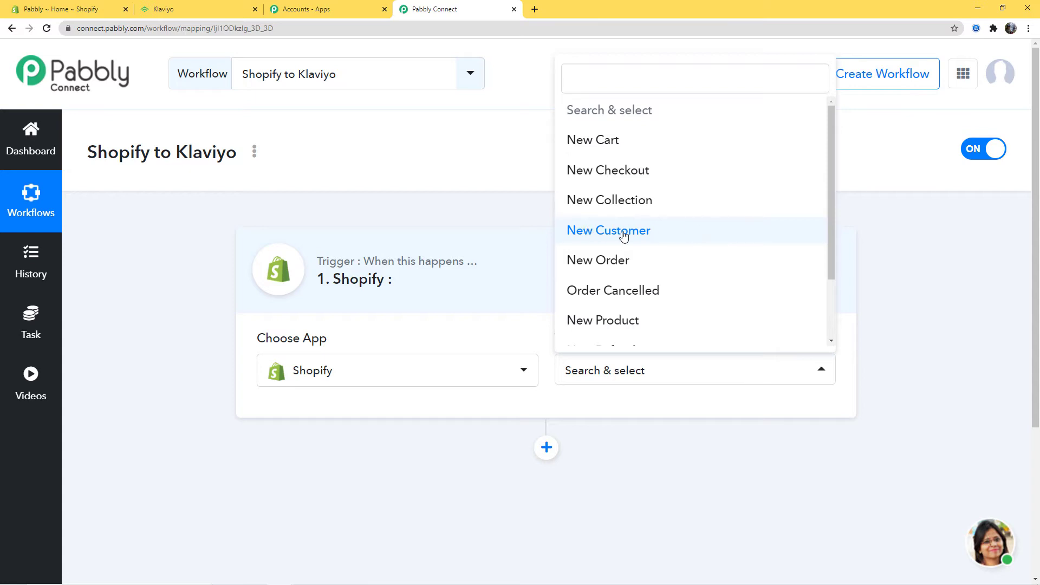
left_click(641, 237)
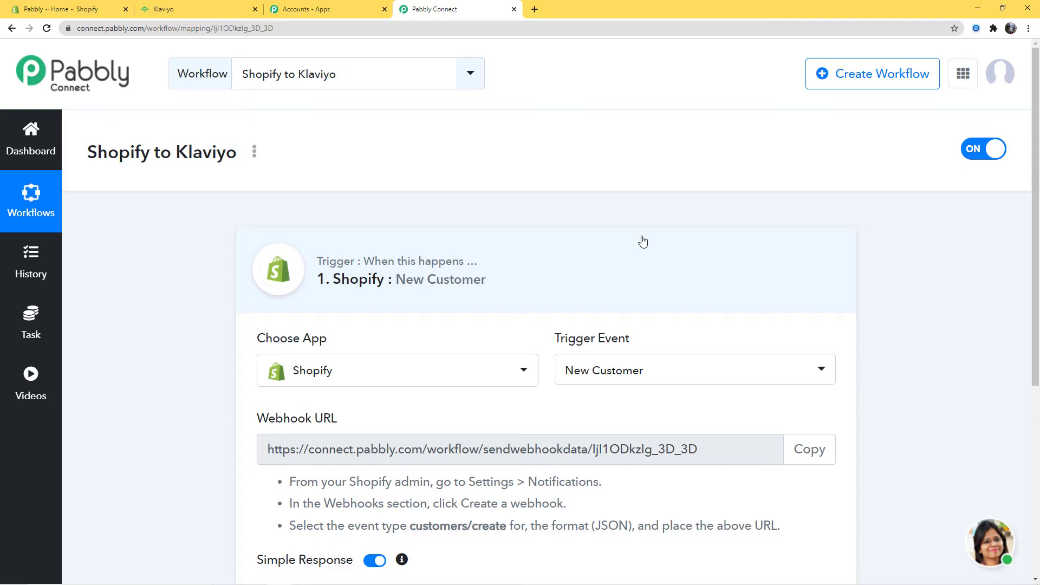
Step: Copy the workflow's webhook URL from the trigger panel
scroll(640, 241, "down", 2)
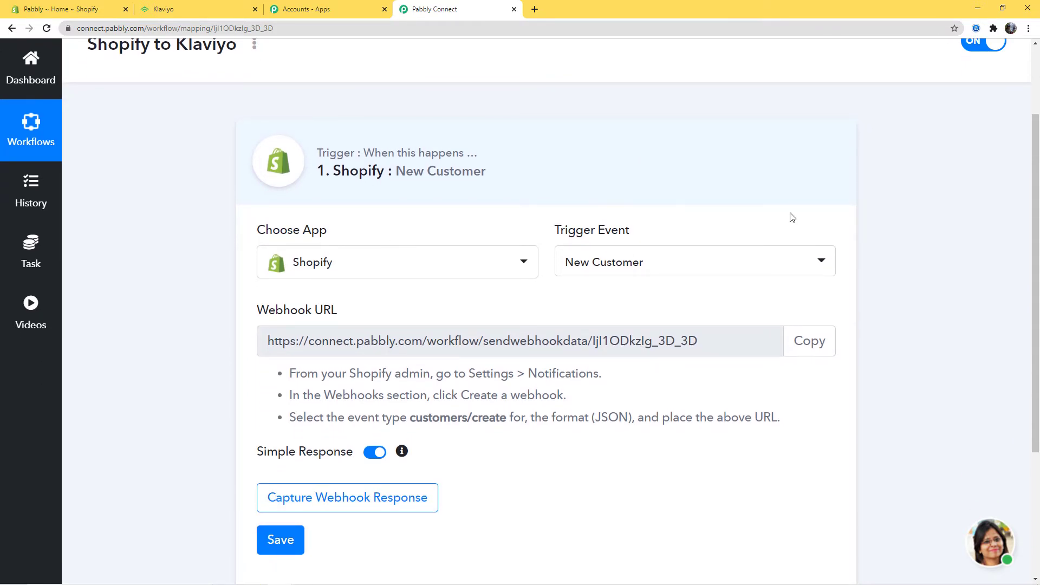
scroll(644, 316, "down", 1)
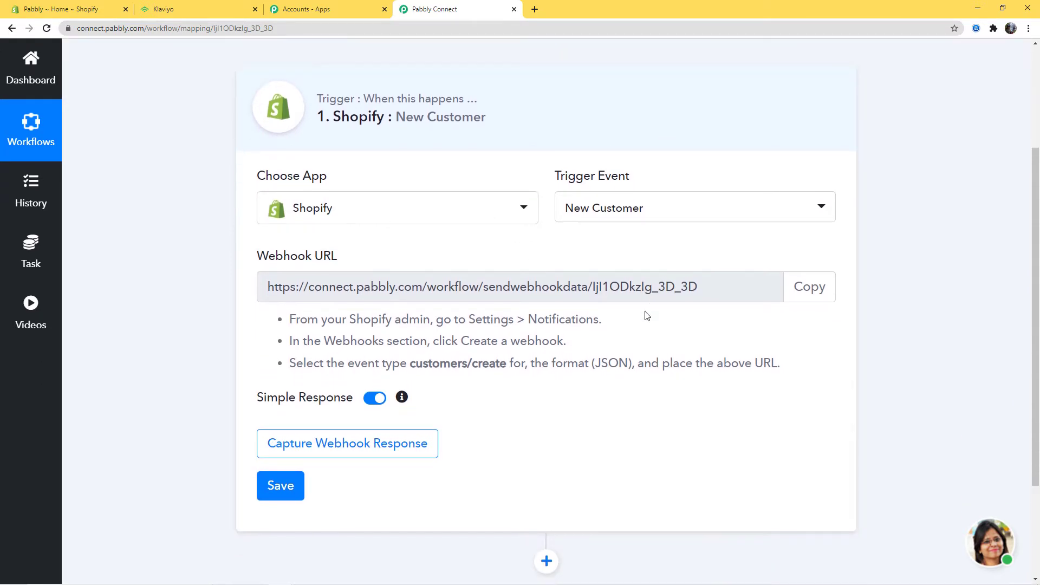
left_click(802, 287)
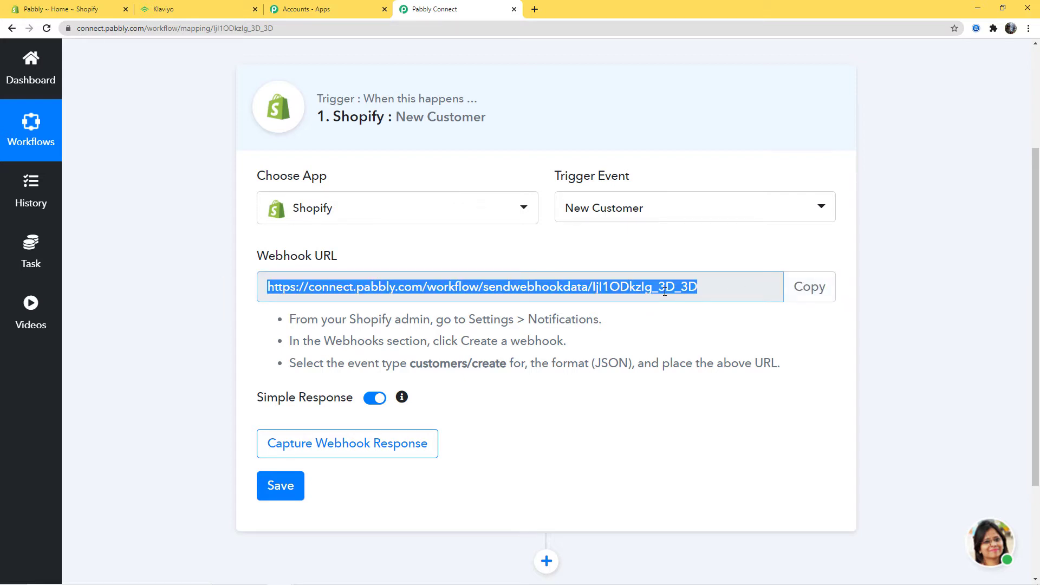
left_click(663, 249)
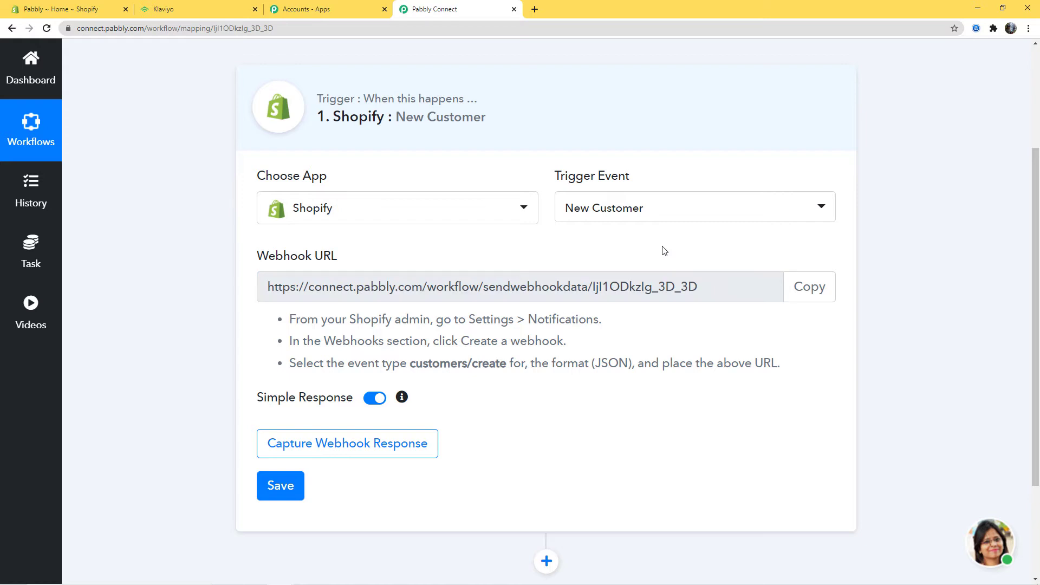
left_click_drag(248, 259, 363, 257)
left_click(362, 257)
Step: Review the Shopify setup instructions, recopy the webhook URL, and go to the Shopify admin
left_click_drag(290, 319, 750, 387)
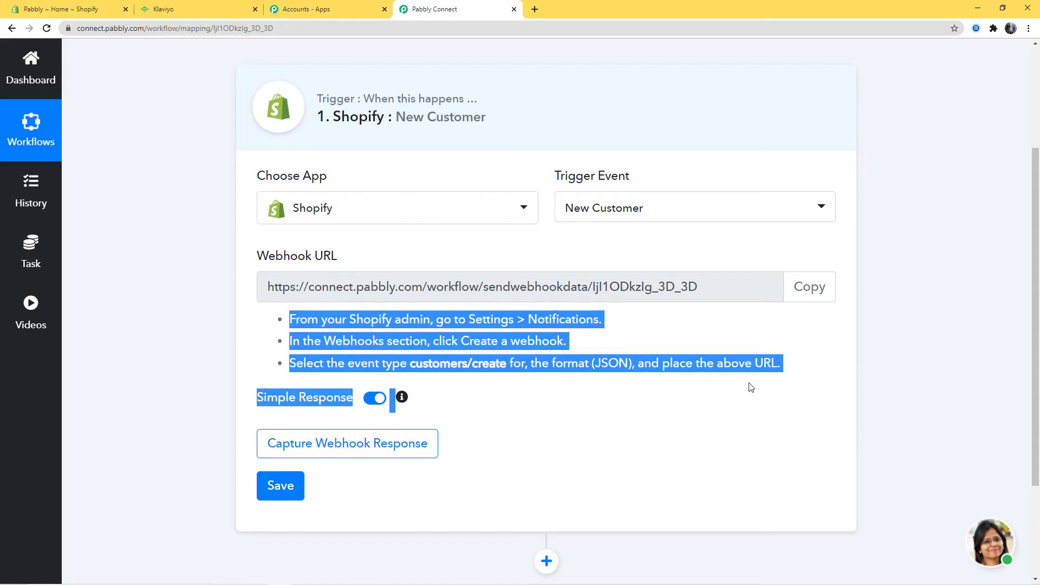
left_click(810, 413)
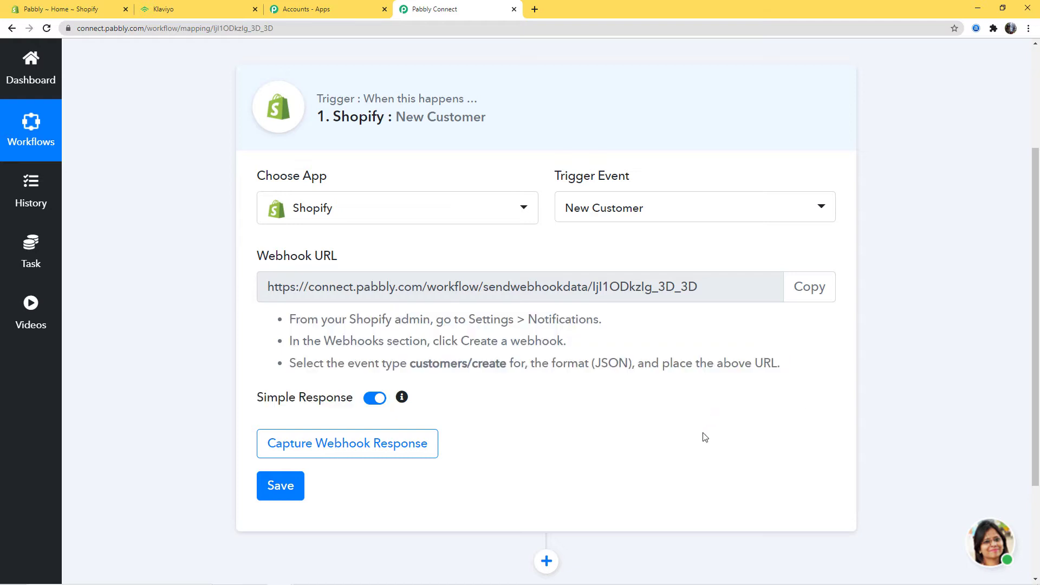
left_click(807, 286)
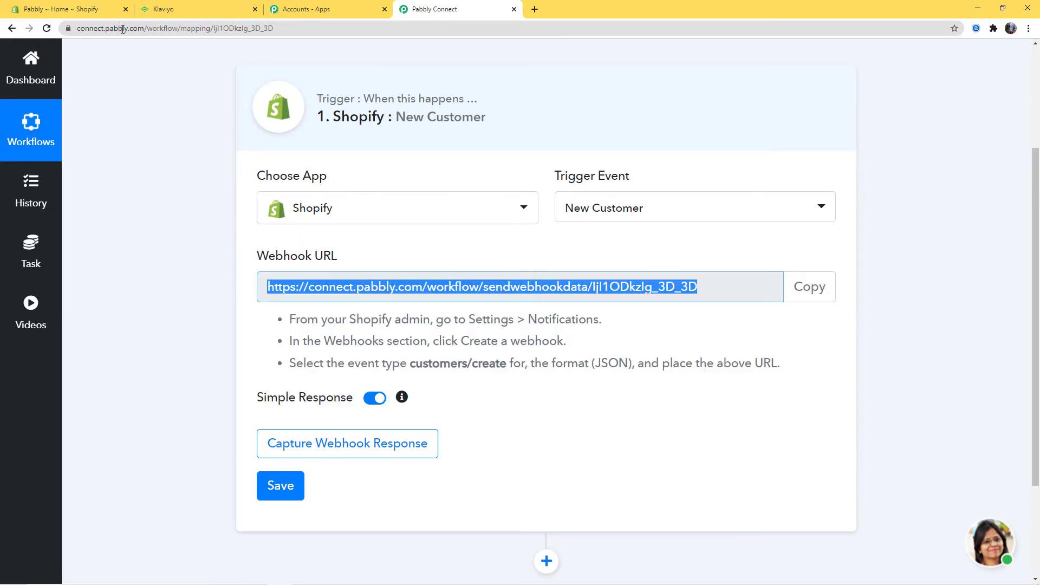
left_click(60, 9)
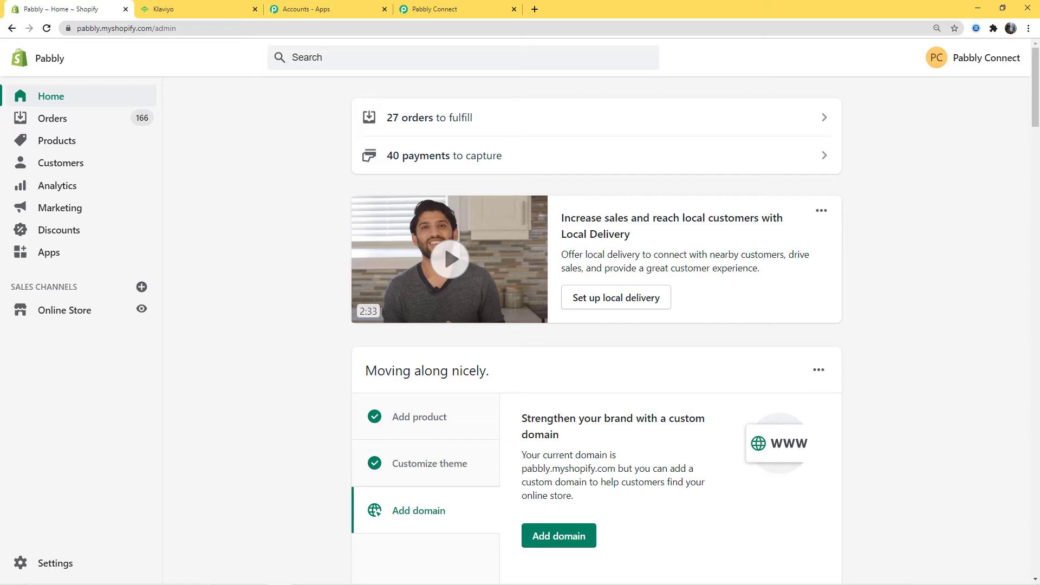
Step: Open Shopify's Notifications settings and scroll down to the Webhooks section
left_click(27, 566)
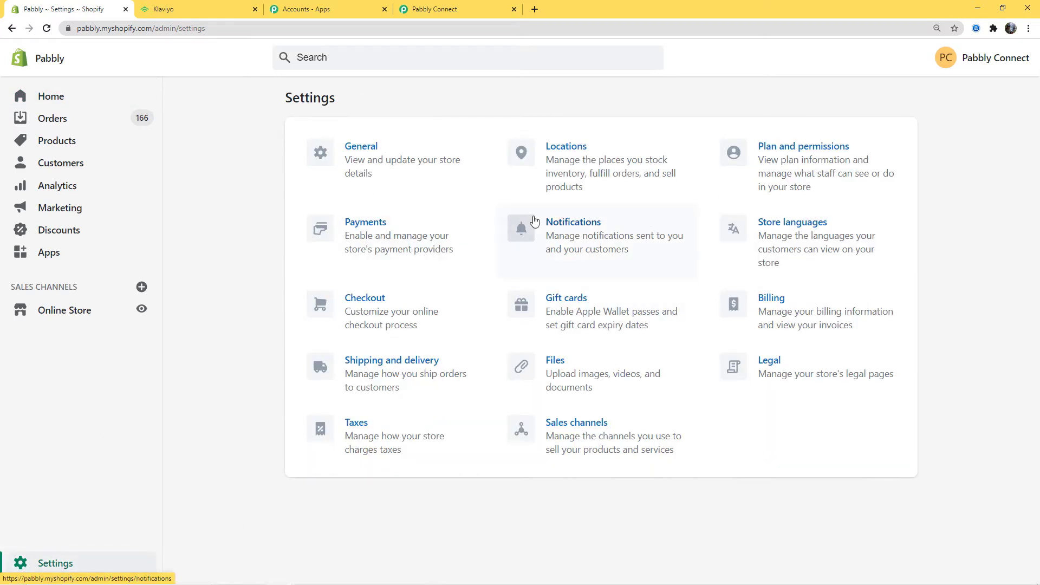
left_click(588, 242)
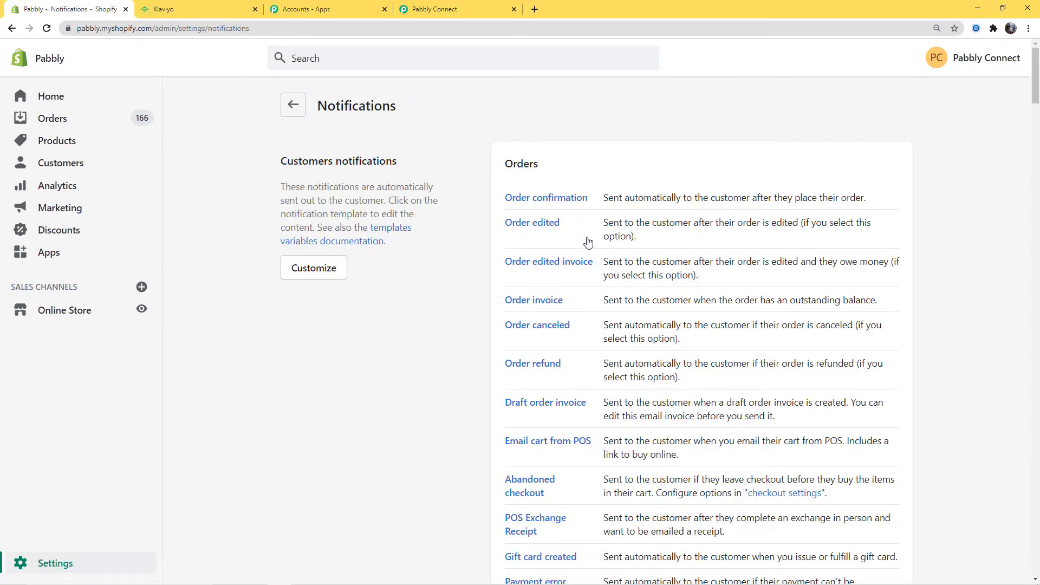
scroll(461, 317, "down", 1)
scroll(461, 317, "down", 20)
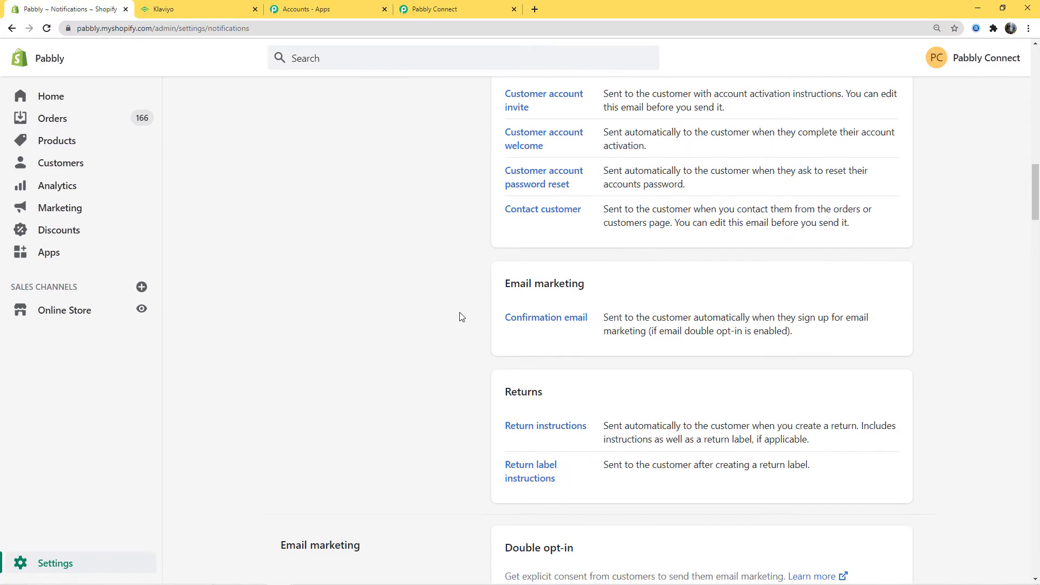
scroll(461, 317, "down", 1)
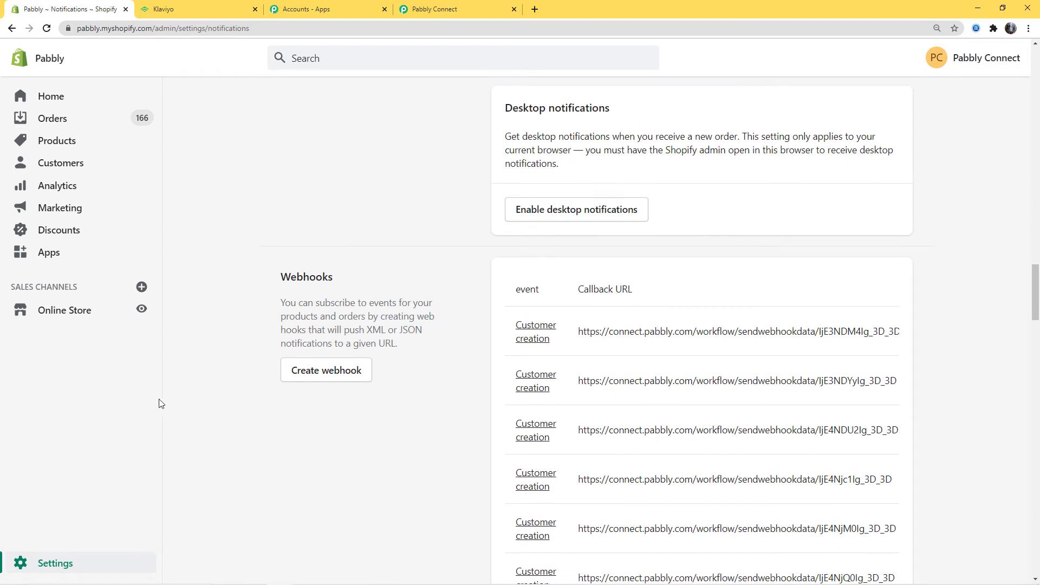
Step: Add a Customer creation webhook with the pasted Pabbly webhook URL and save it
left_click(312, 378)
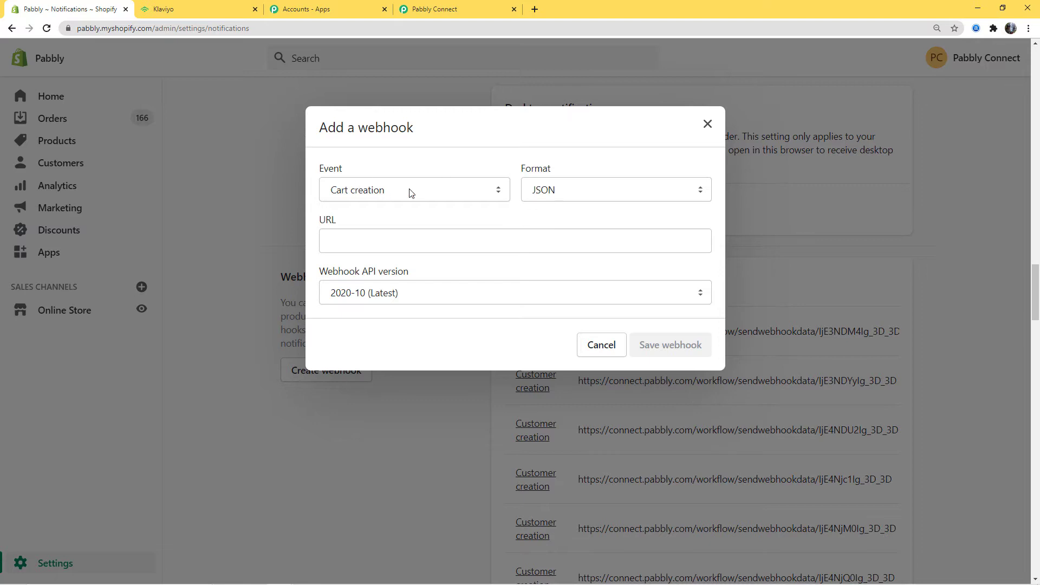
left_click(411, 193)
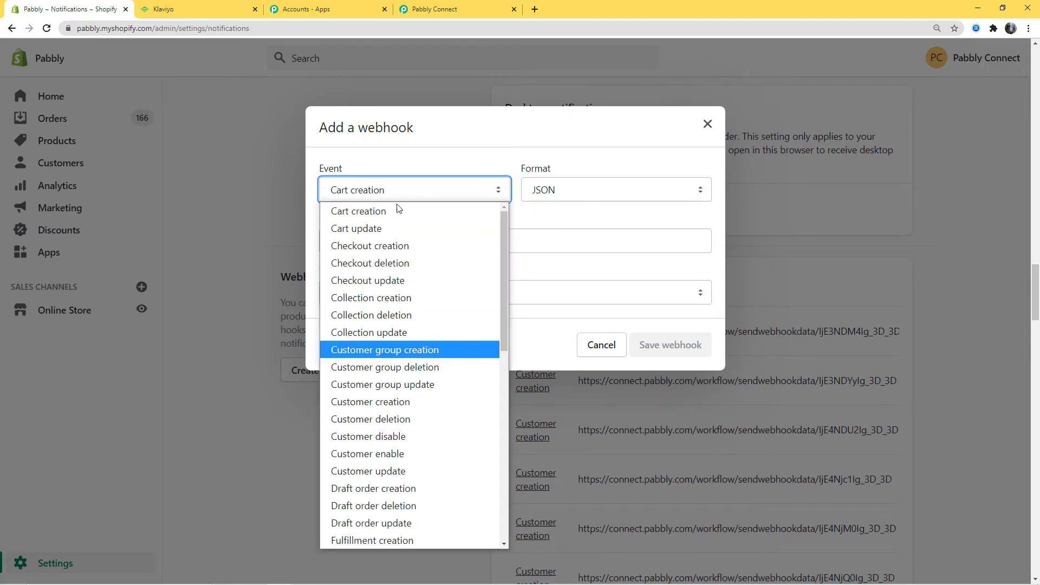
left_click(385, 405)
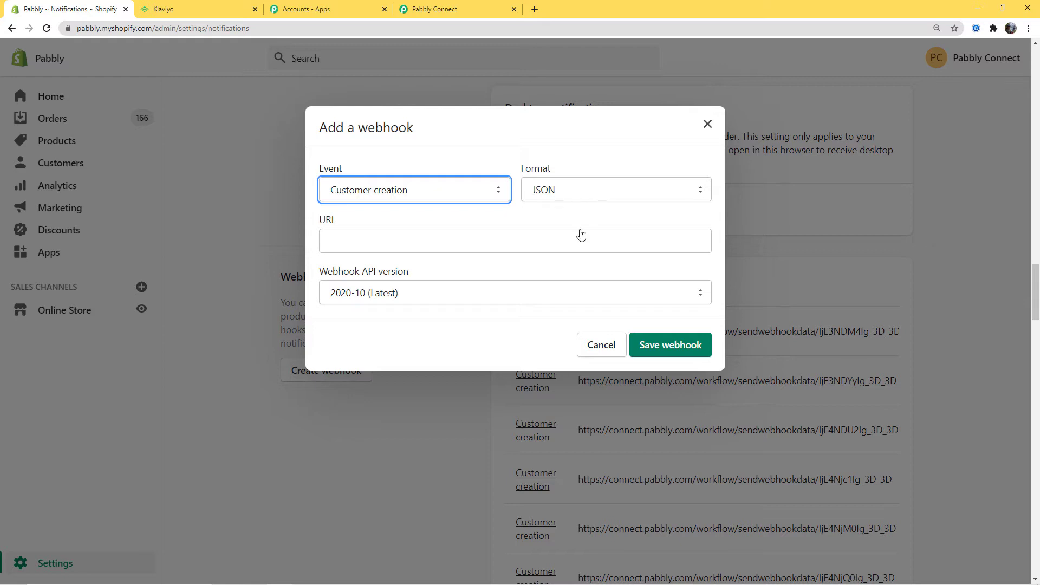
left_click(391, 248)
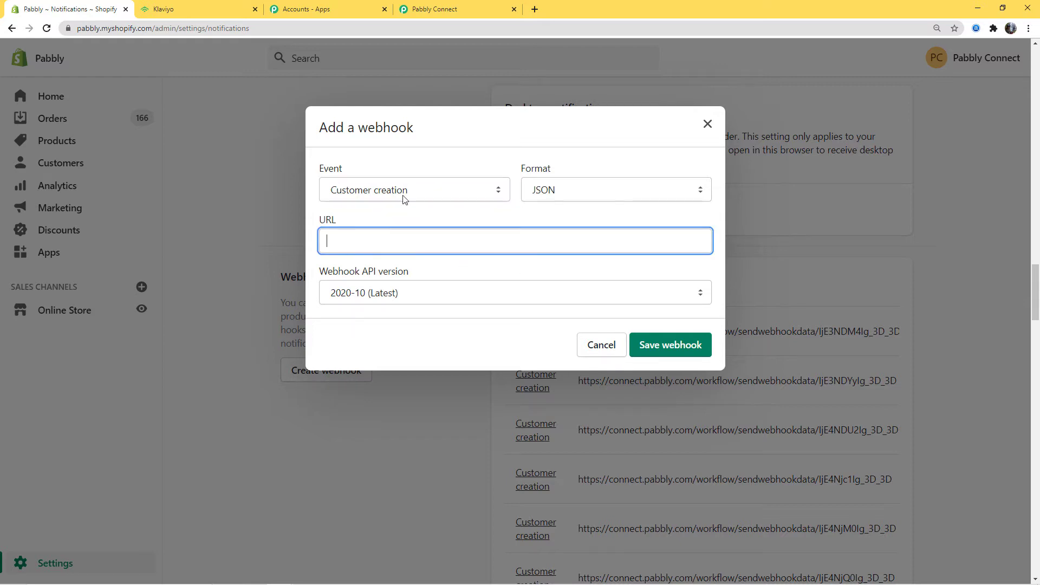
left_click(438, 9)
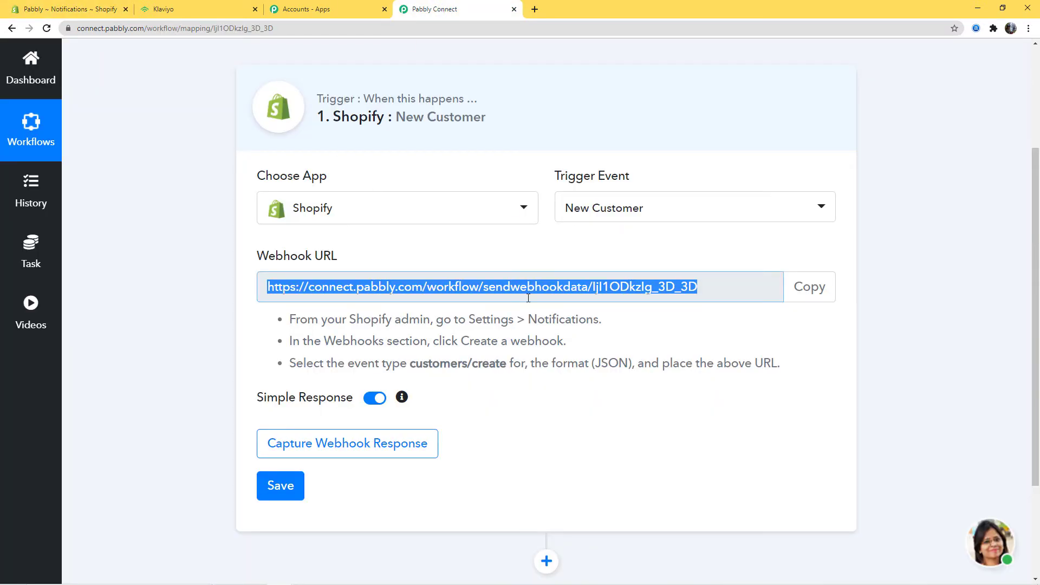
left_click(65, 9)
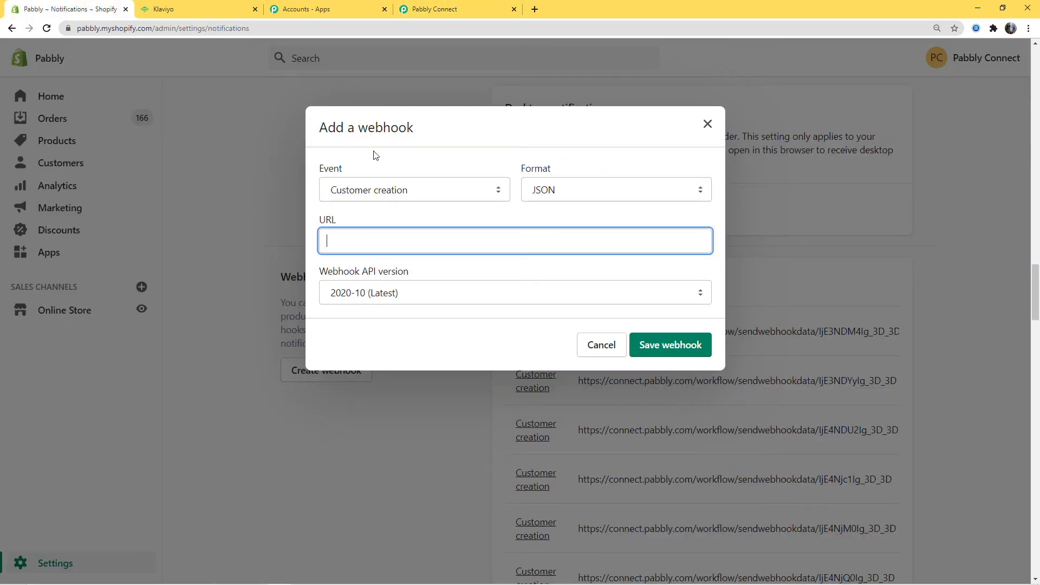
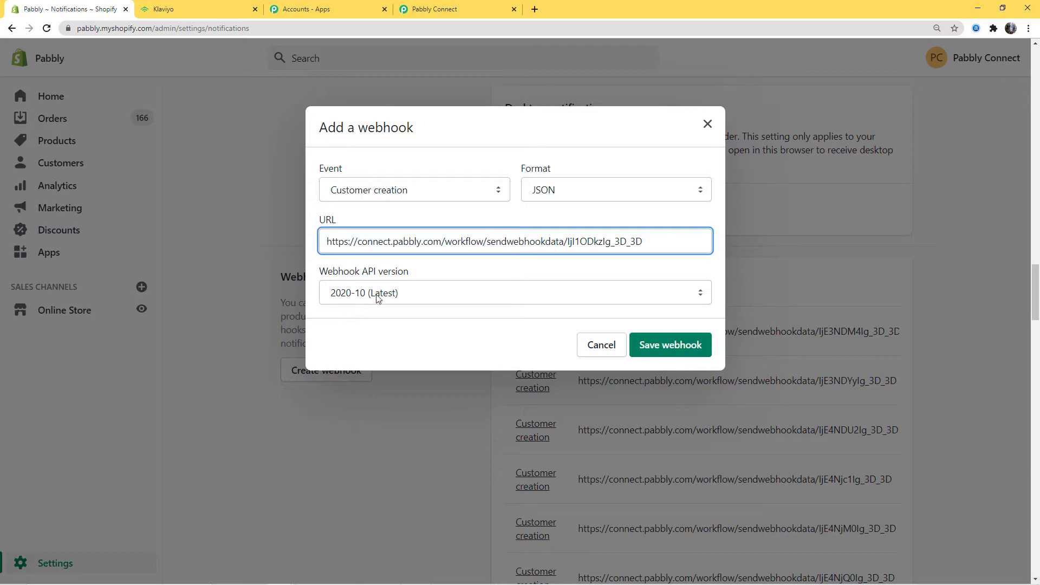
left_click(665, 347)
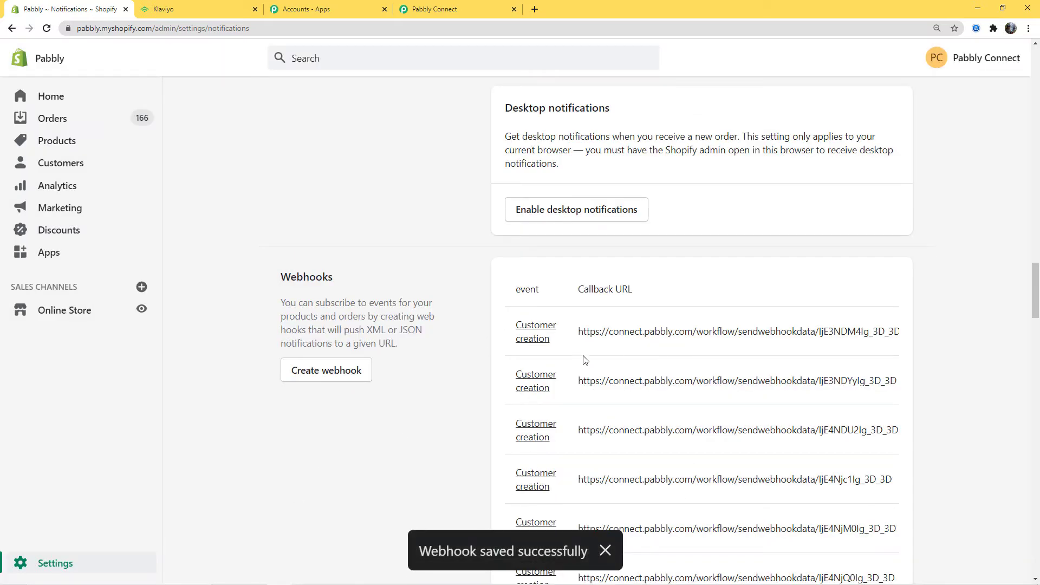
Step: Start Pabbly's Capture Webhook Response, then return to Shopify's Notifications page for the storefront link
left_click(458, 9)
left_click(606, 387)
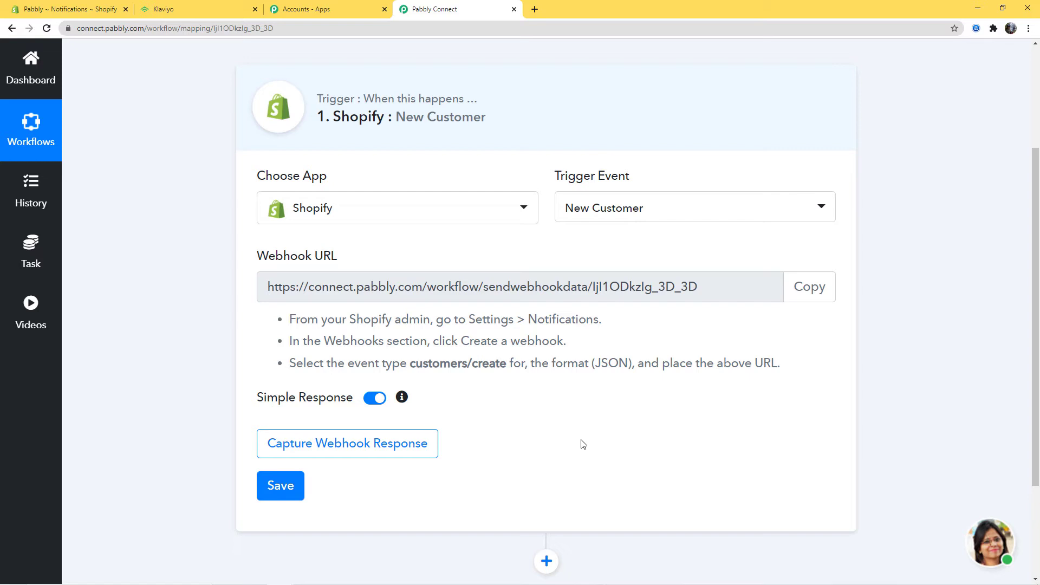
left_click(356, 449)
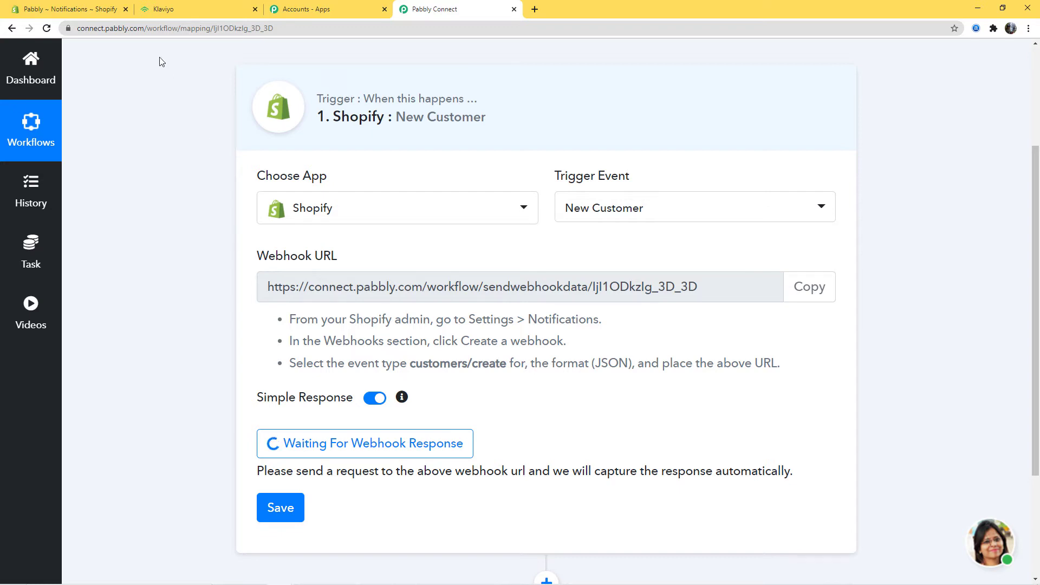
left_click(93, 11)
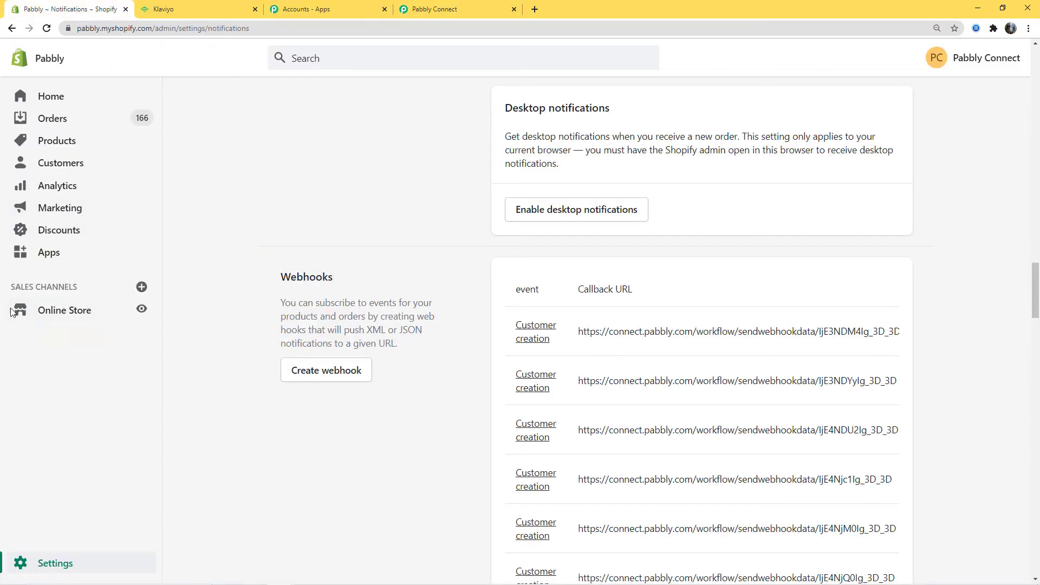
right_click(139, 309)
Step: Open the storefront in a new tab, log out, and go to the account registration form
left_click(165, 315)
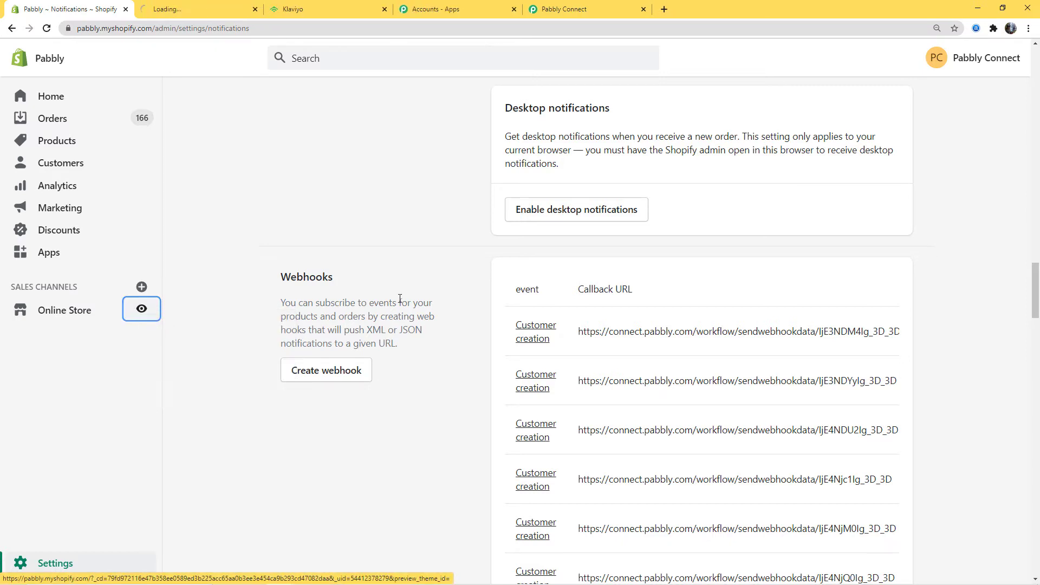
left_click(183, 11)
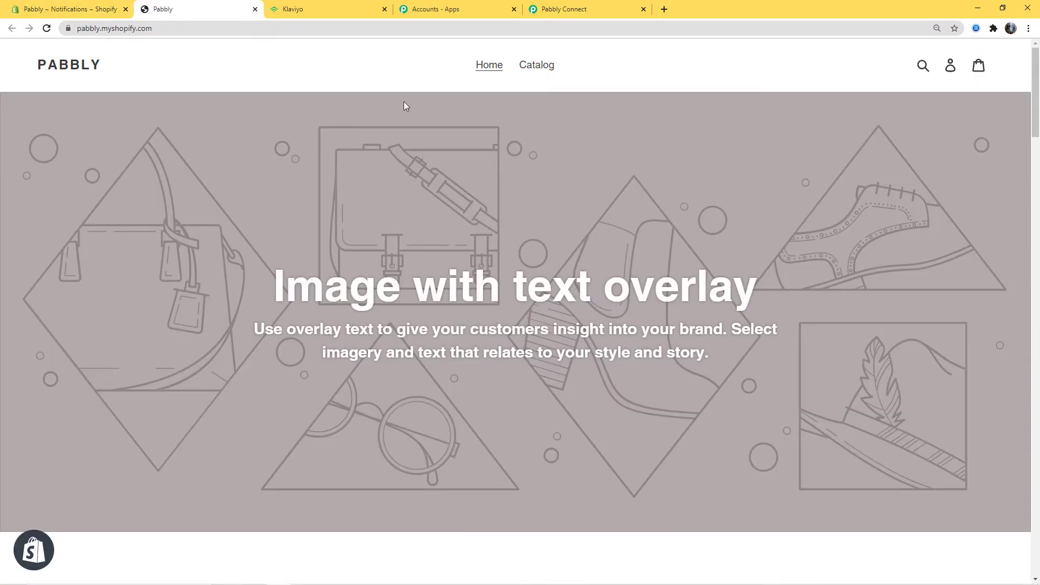
left_click(949, 67)
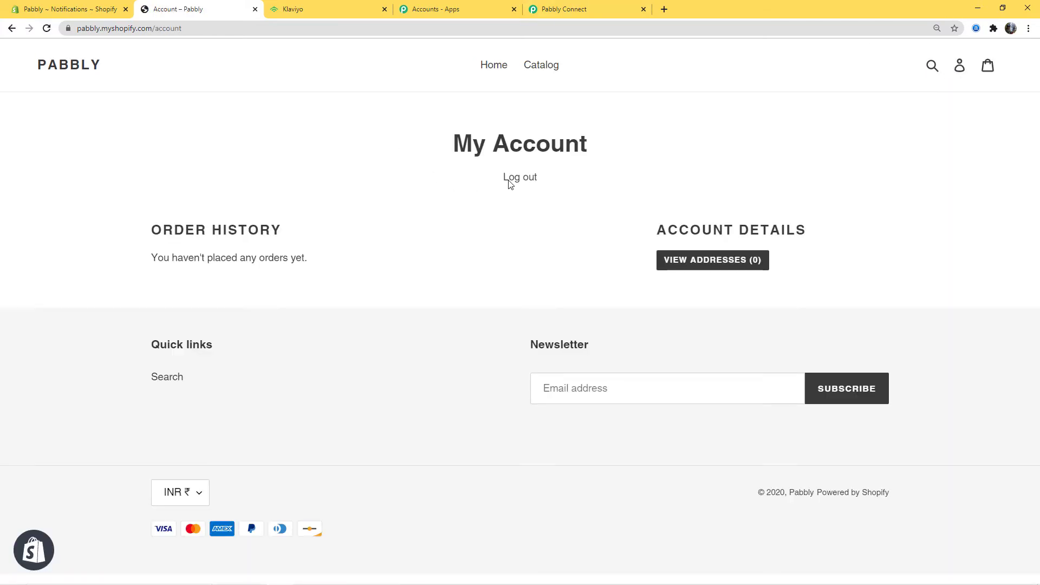
left_click(511, 179)
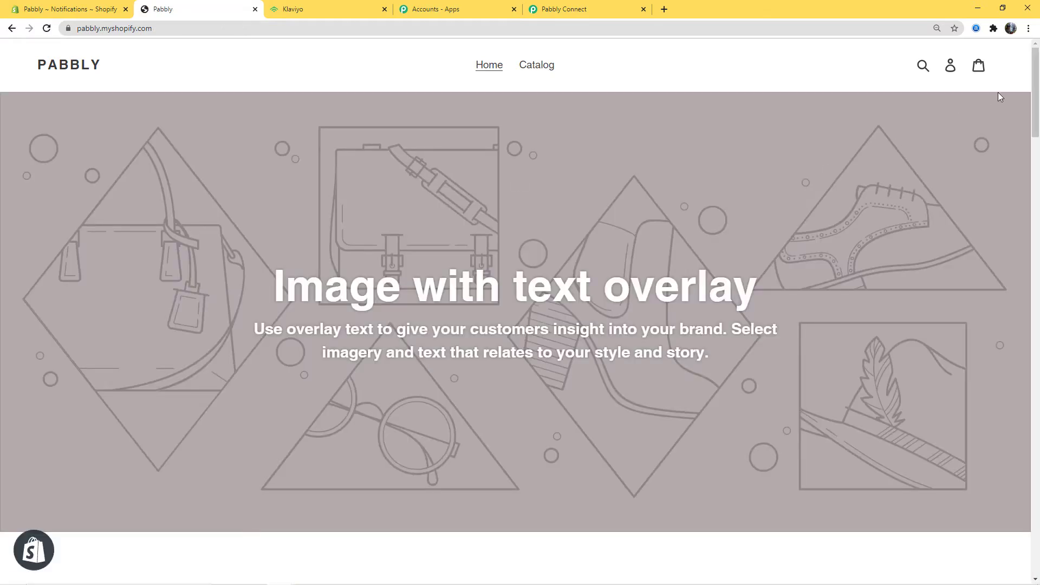
left_click(952, 71)
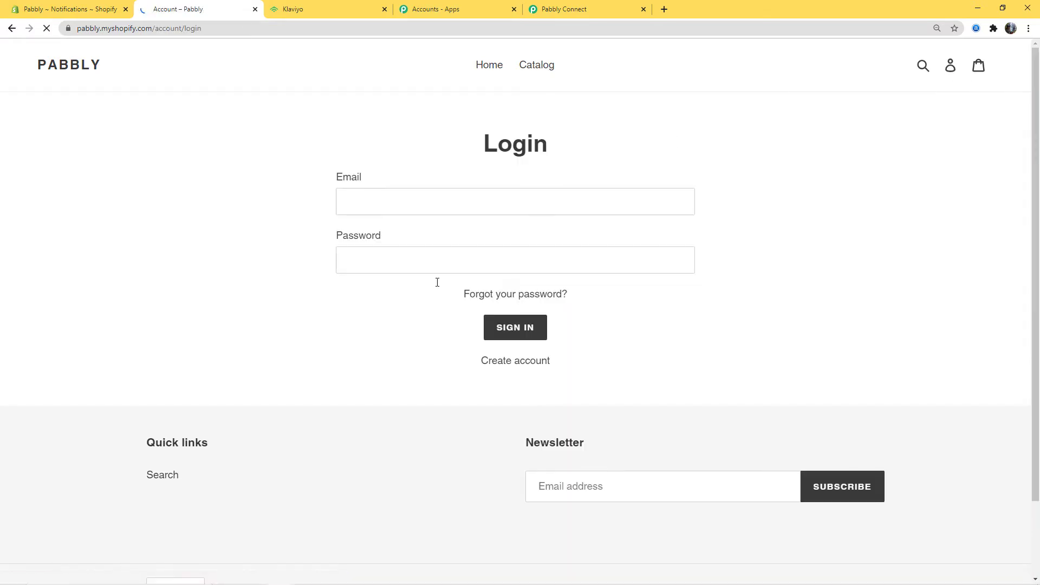
left_click(504, 366)
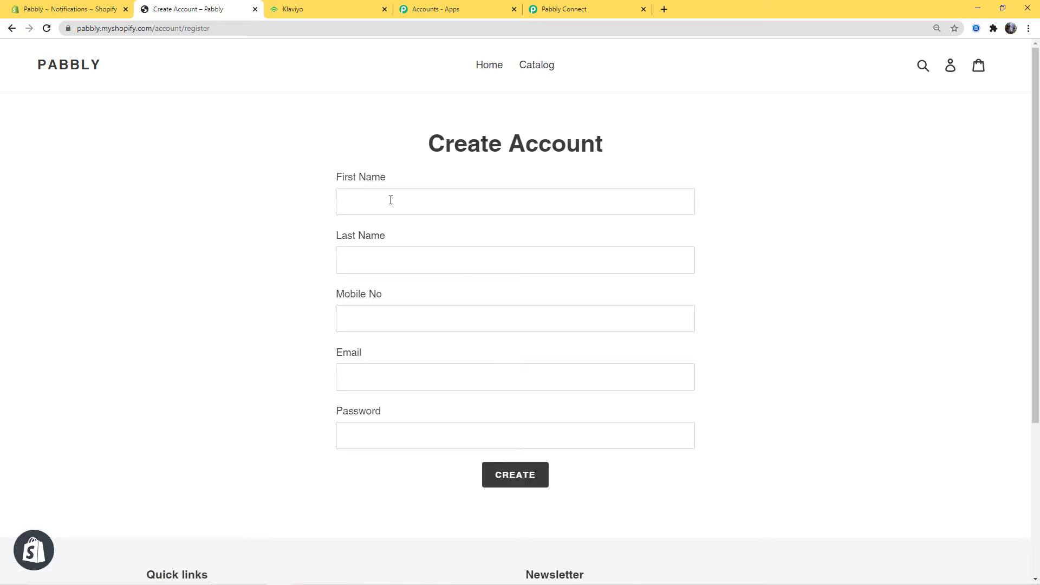
Step: Register a test customer with first and last name, mobile number, e-mail and password
left_click(391, 200)
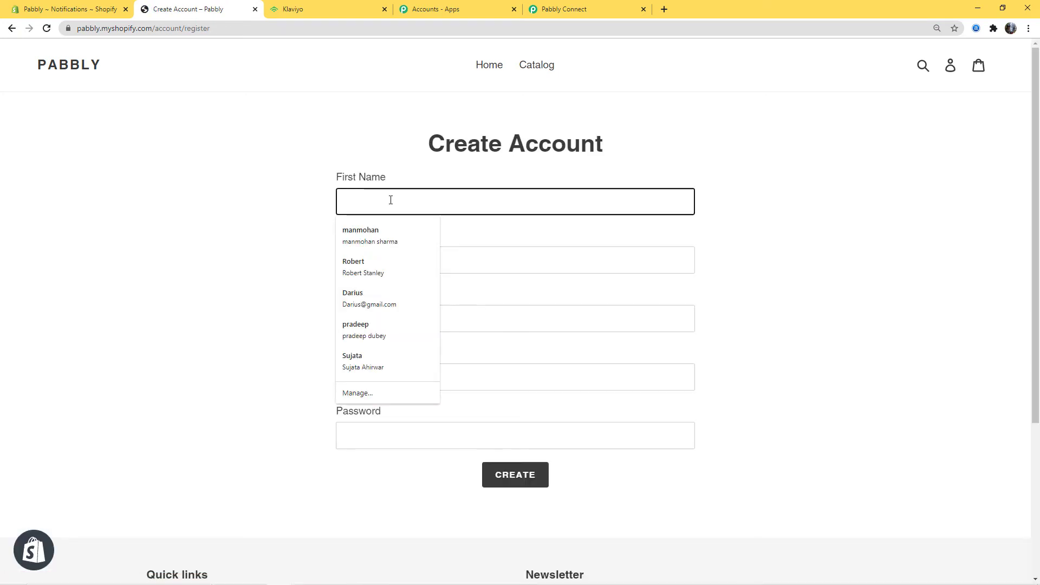
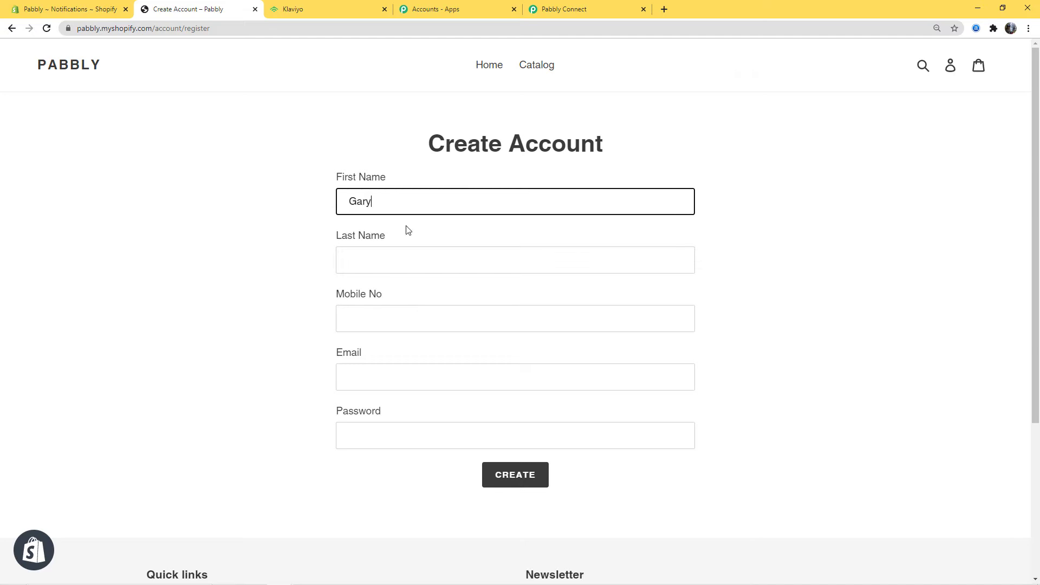
left_click(396, 255)
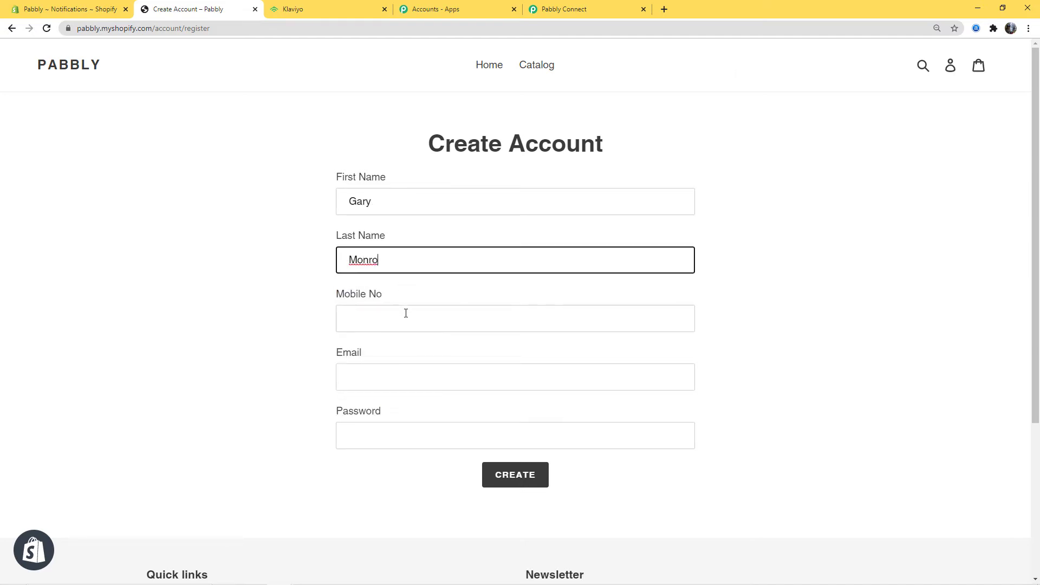
left_click(405, 313)
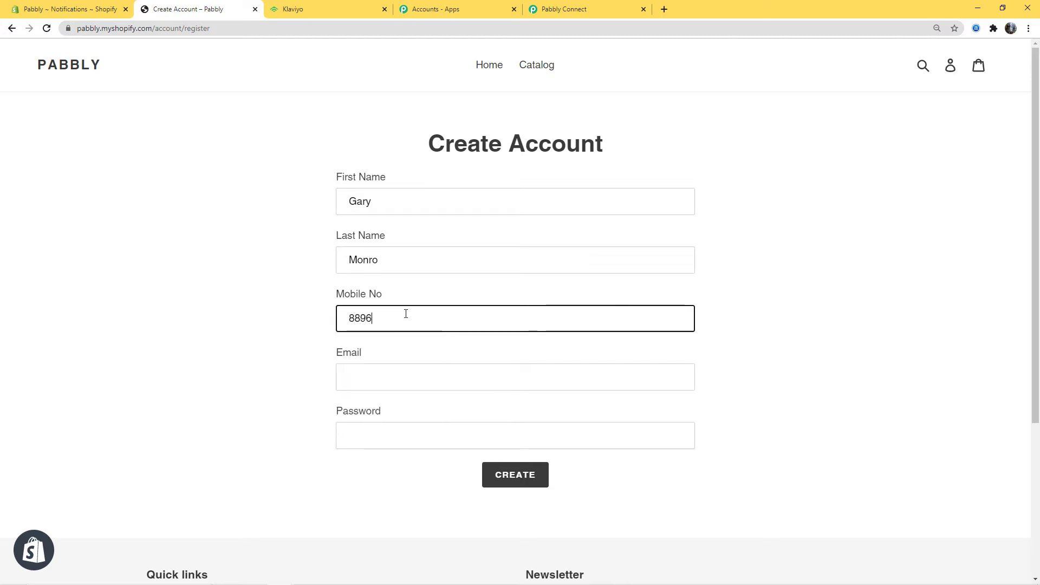
left_click(379, 367)
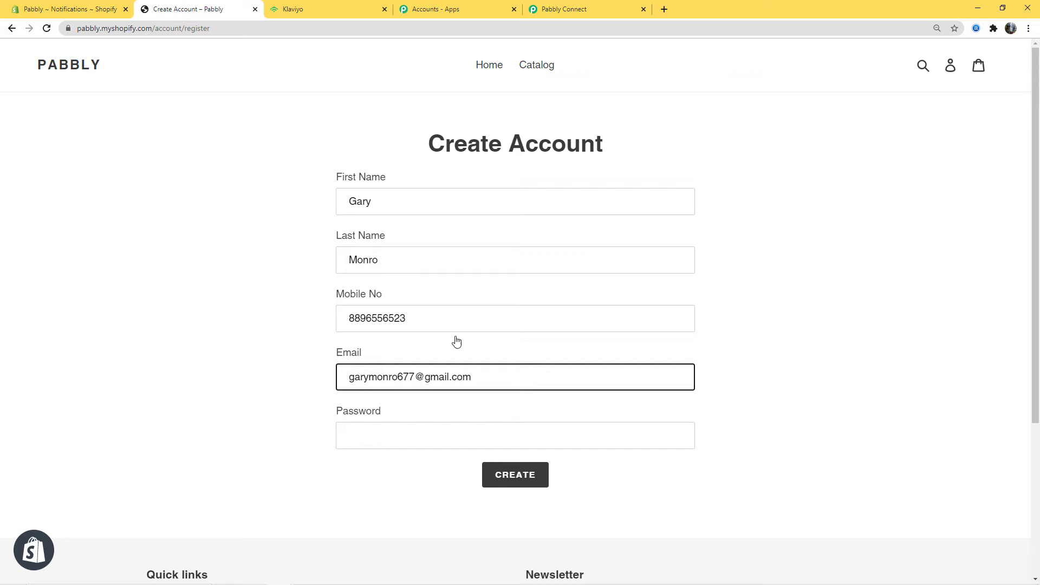
left_click(413, 434)
type("123")
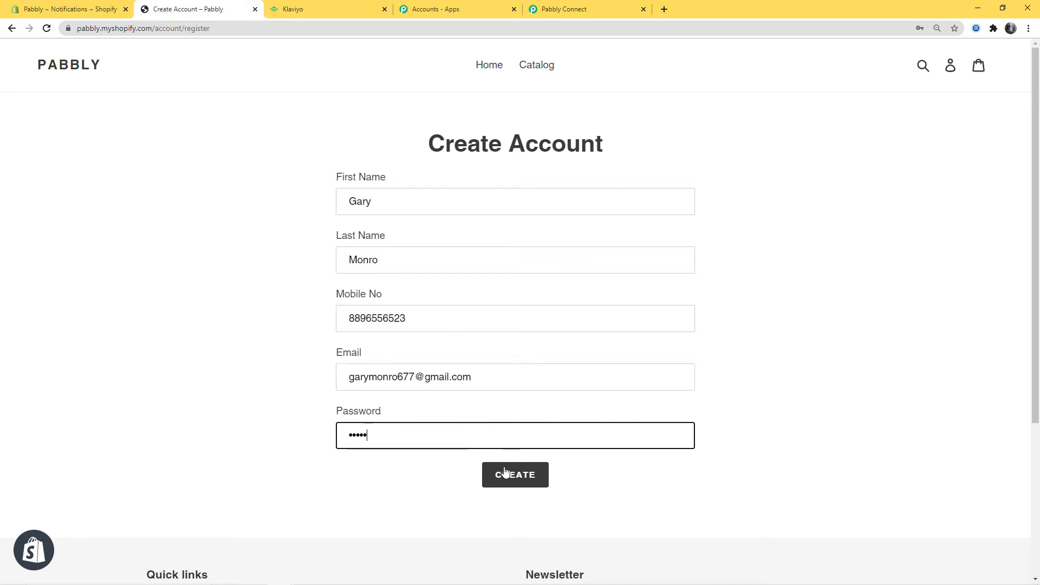
left_click(509, 483)
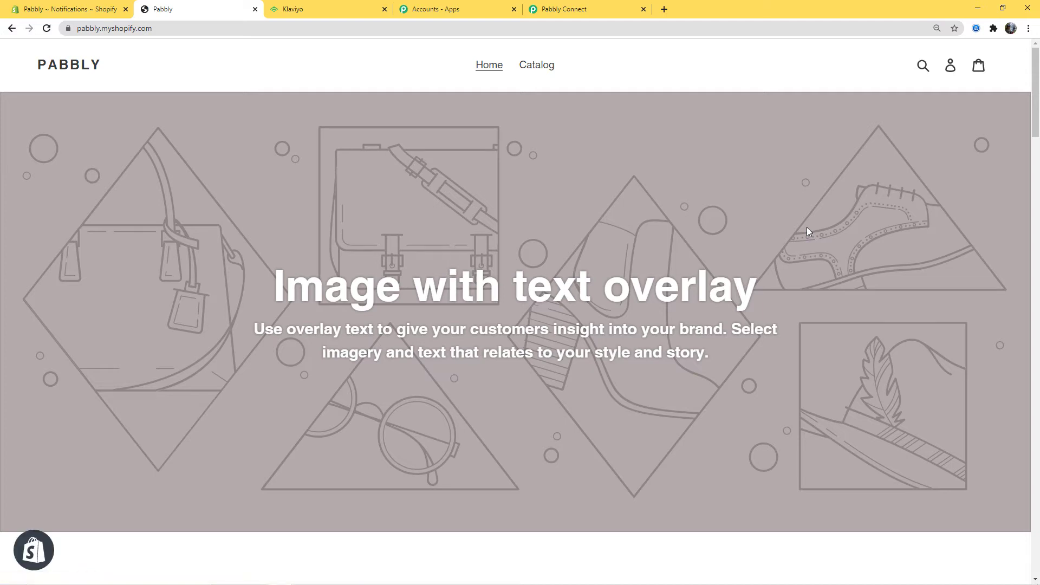
left_click(594, 5)
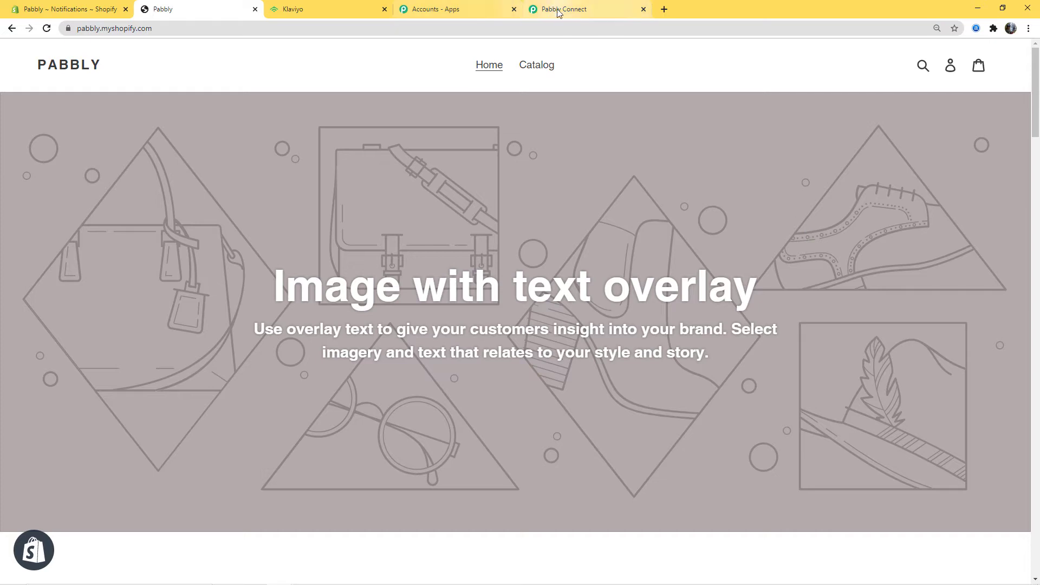
Step: Review the captured customer data, save the trigger, and add an action step below it
scroll(936, 371, "down", 5)
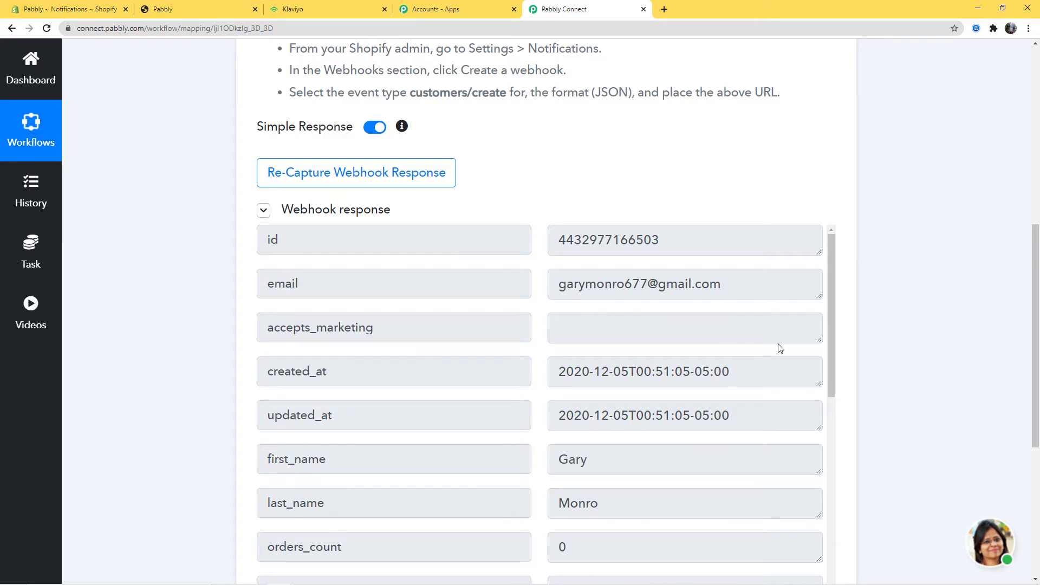
scroll(780, 348, "down", 2)
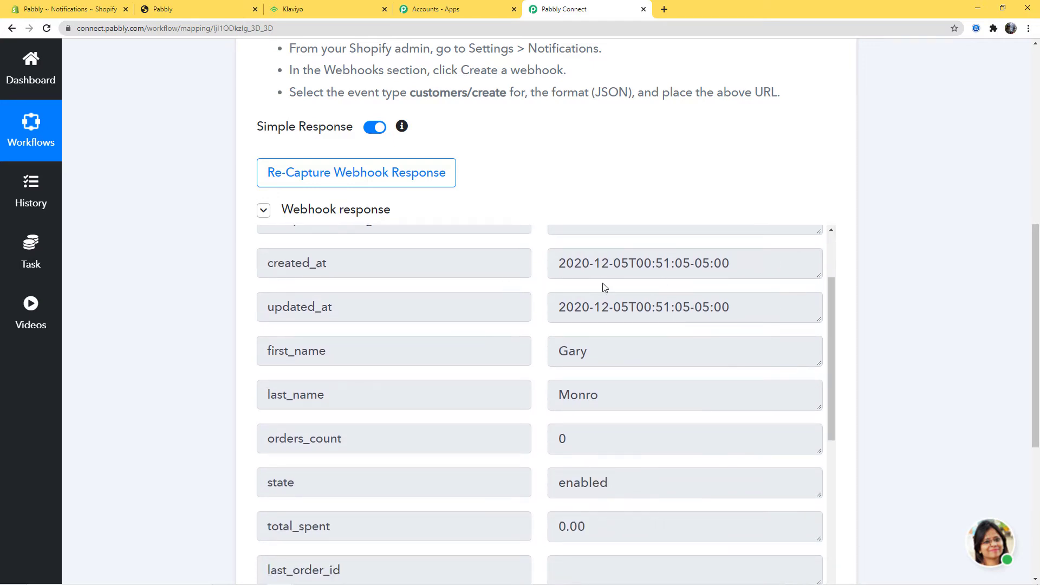
scroll(603, 390, "down", 6)
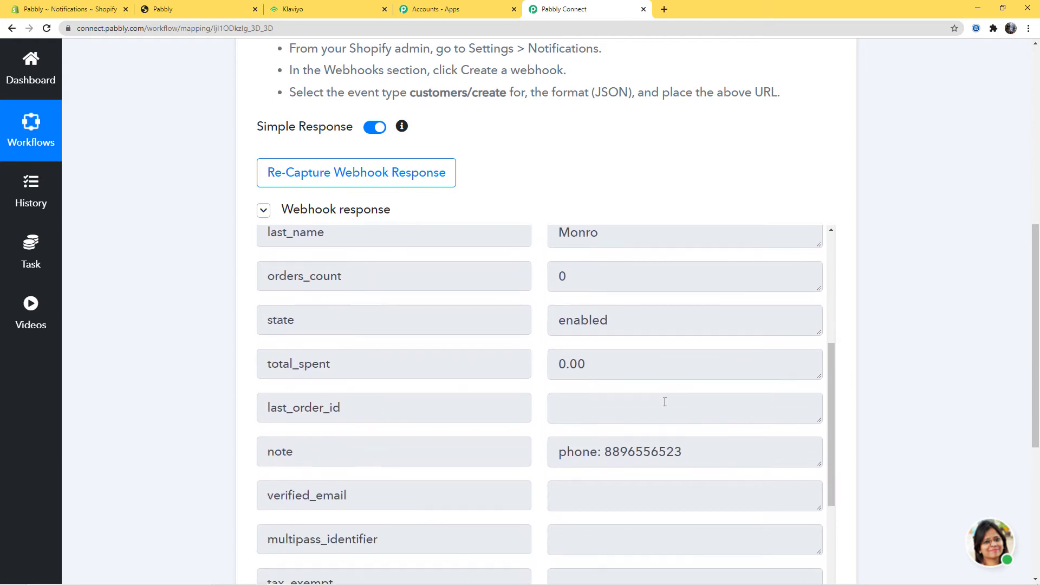
scroll(644, 431, "down", 4)
scroll(931, 353, "down", 4)
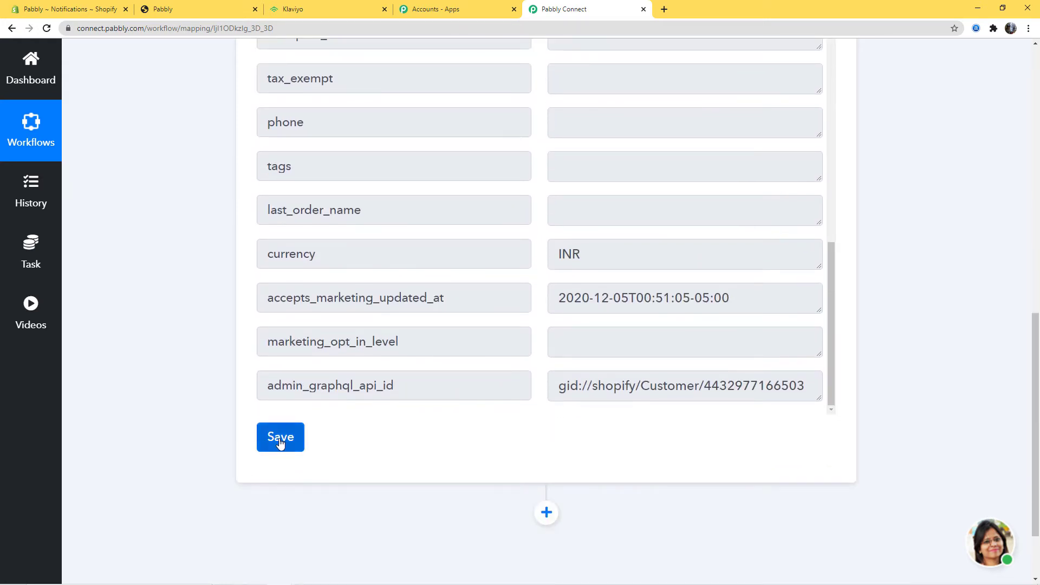
left_click(281, 439)
left_click(493, 399)
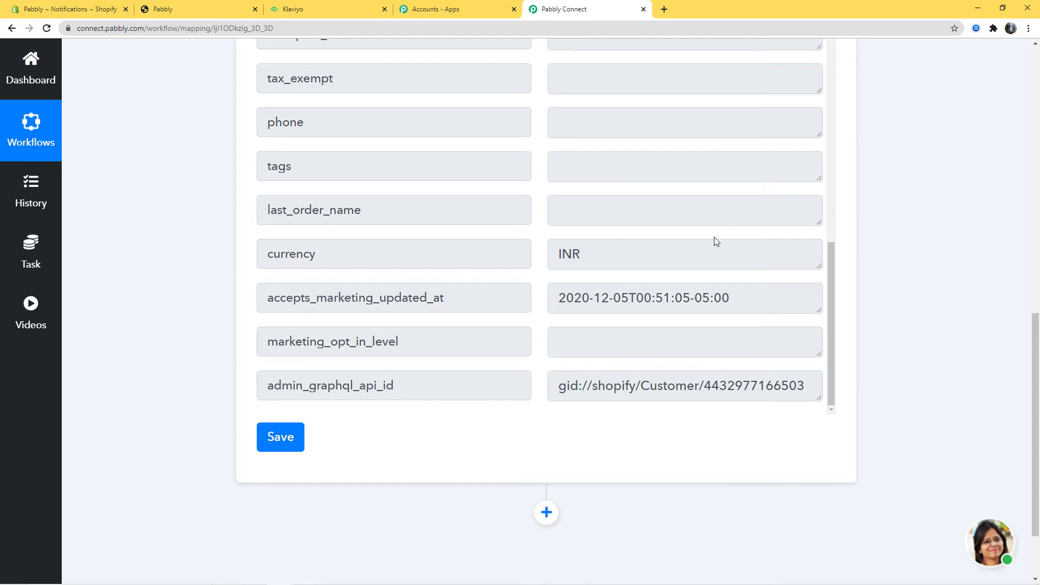
left_click(546, 511)
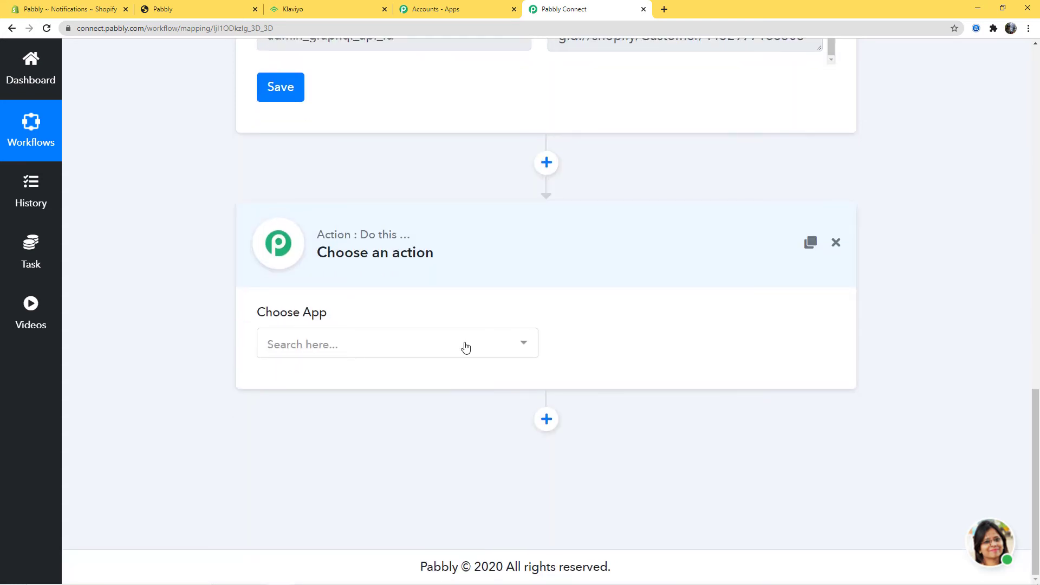
Step: Choose Klaviyo as the action app with the Add Subscriber (with Basic Details) event
left_click(466, 346)
type("Klaviyo")
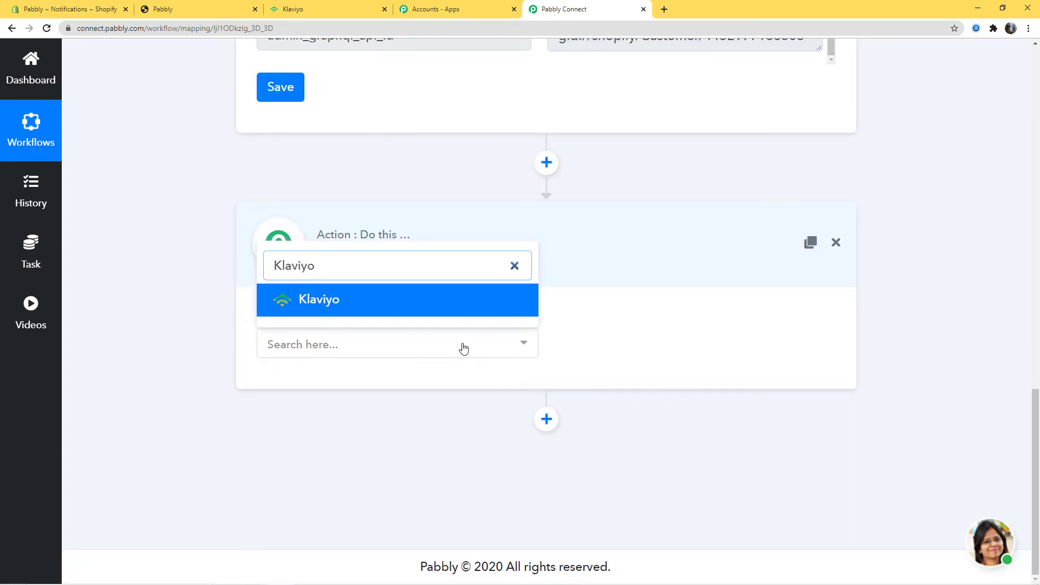
left_click(455, 310)
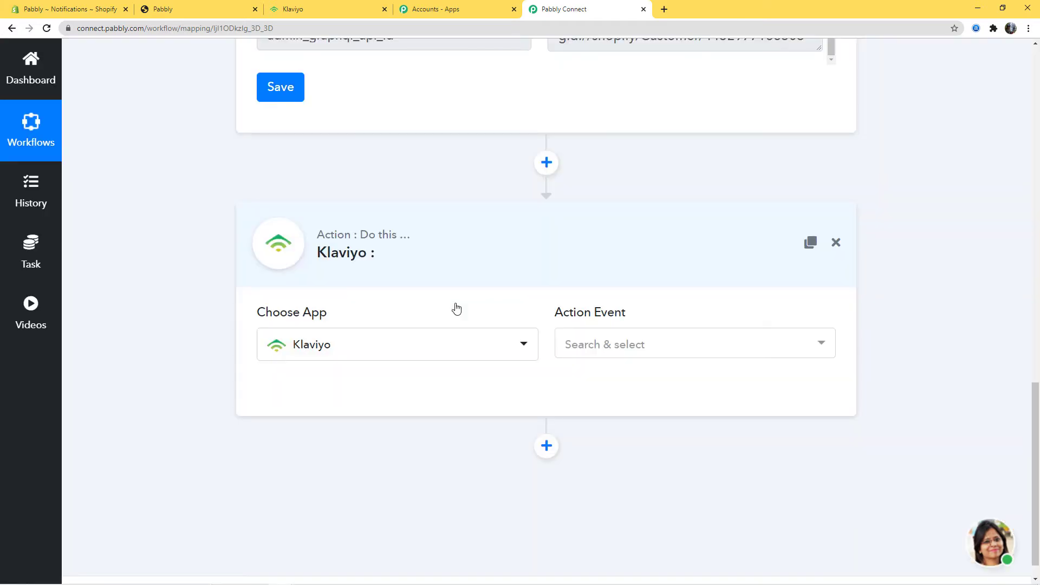
left_click(747, 348)
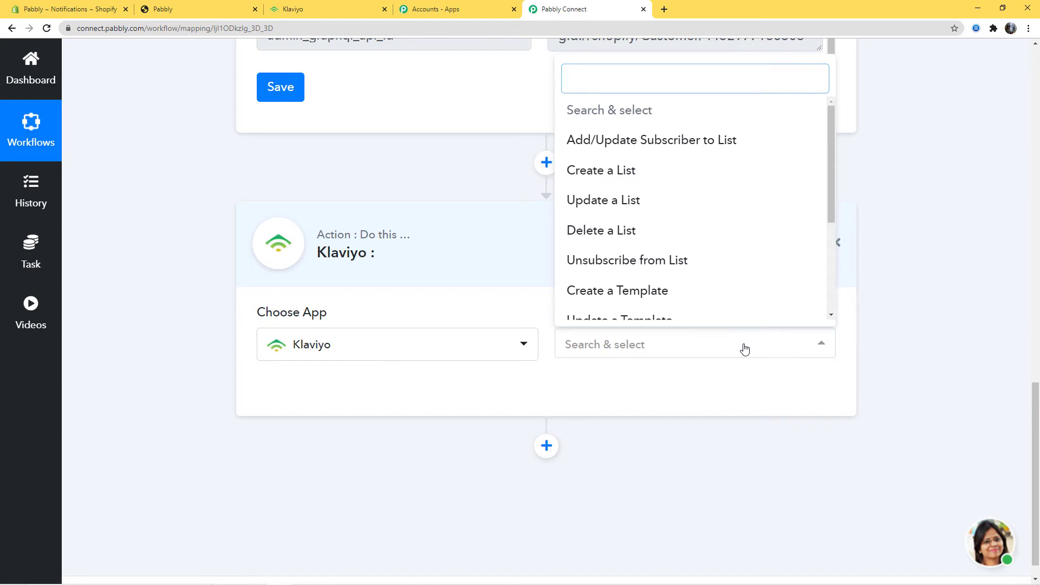
left_click_drag(828, 198, 817, 267)
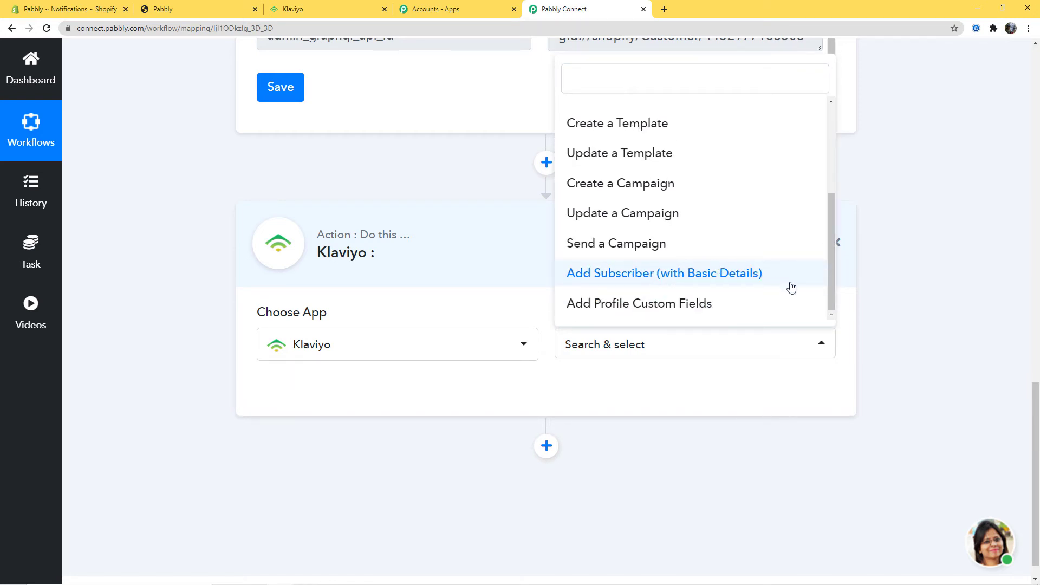
mouse_move(830, 293)
left_mouse_down()
mouse_move(824, 204)
mouse_move(817, 302)
left_mouse_up()
left_click(691, 277)
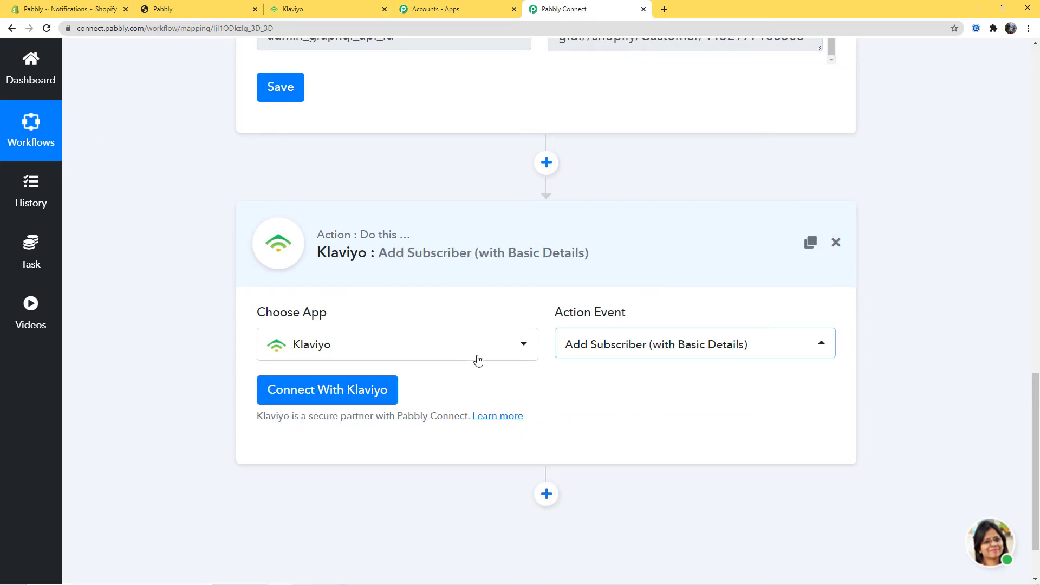
left_click(322, 400)
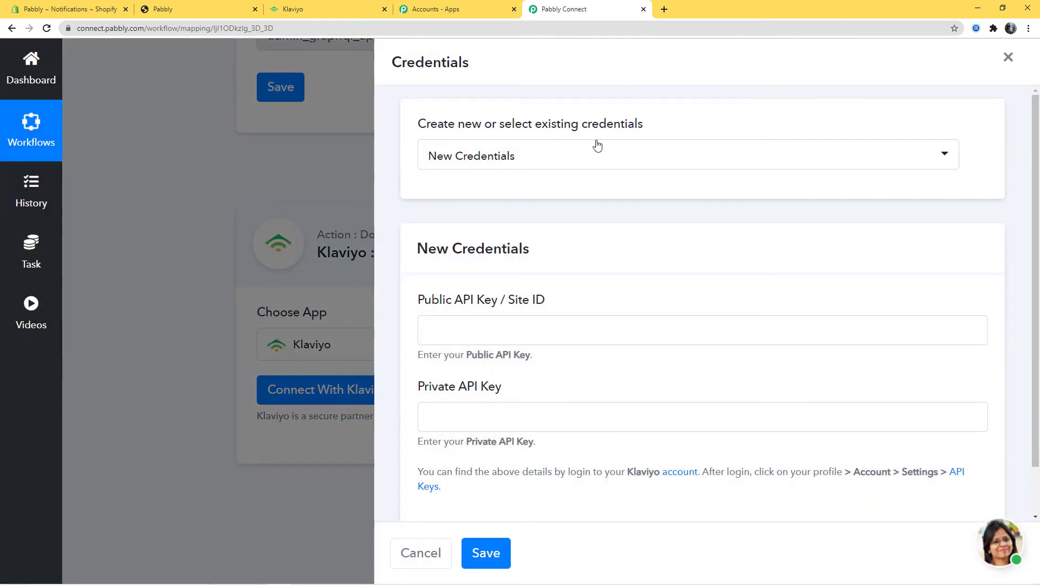
Step: Keep 'New Credentials' selected and review the Public and Private API Key fields and help text
left_click(596, 162)
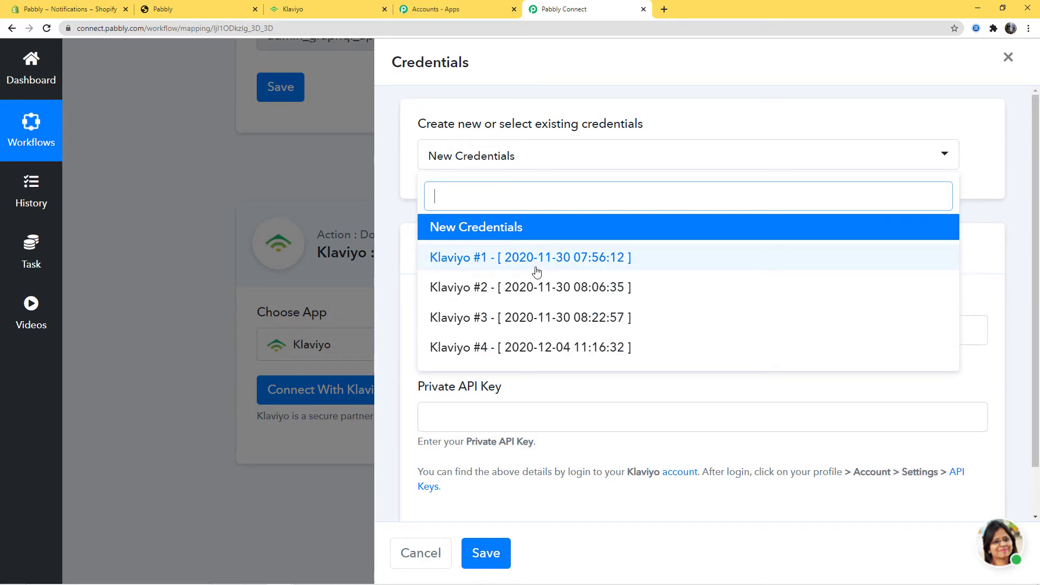
left_click(509, 229)
scroll(509, 233, "down", 1)
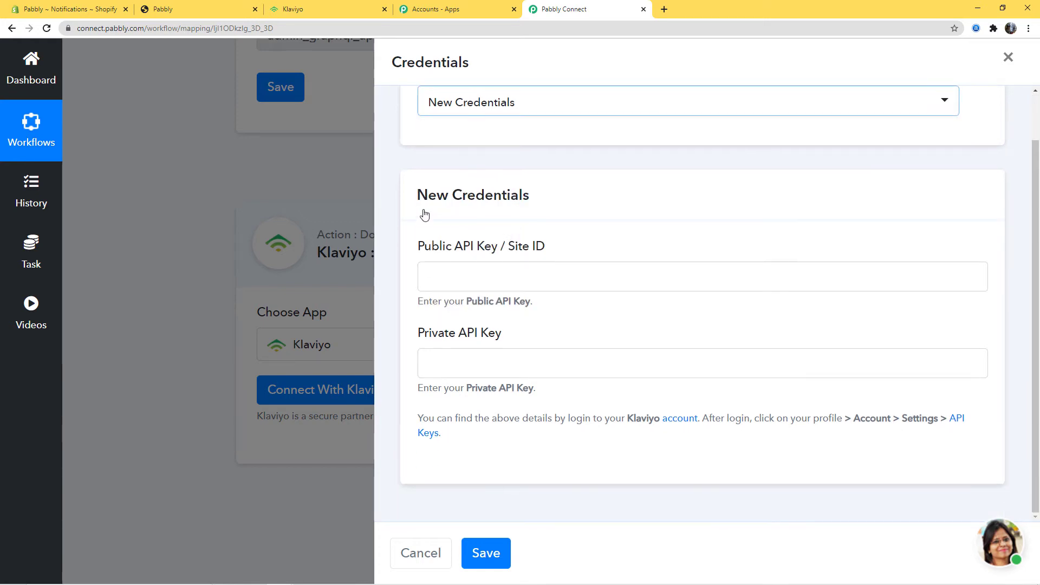
left_click_drag(418, 247, 555, 249)
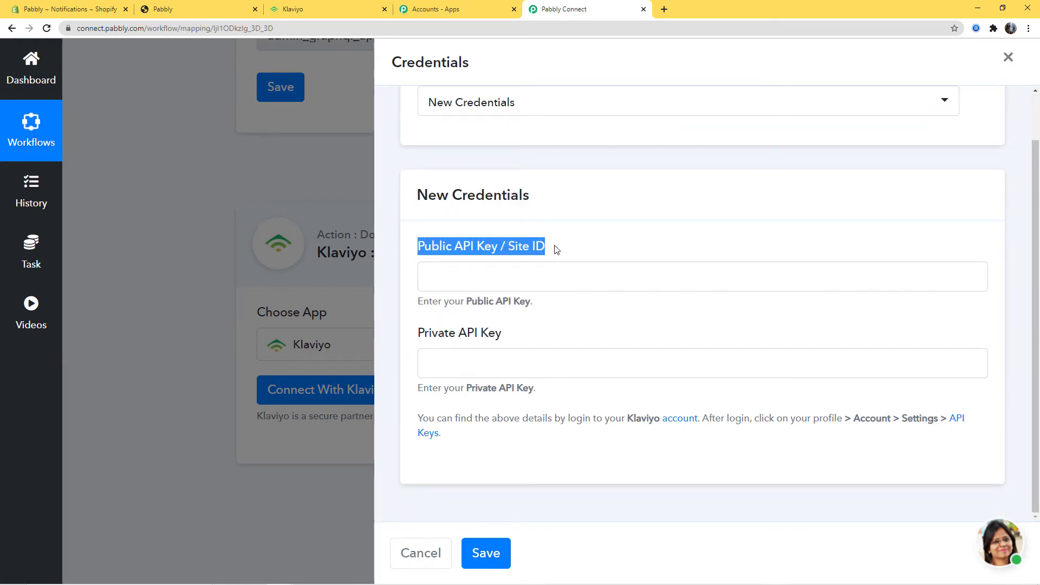
left_click(569, 327)
left_click_drag(424, 336, 516, 337)
left_click(515, 337)
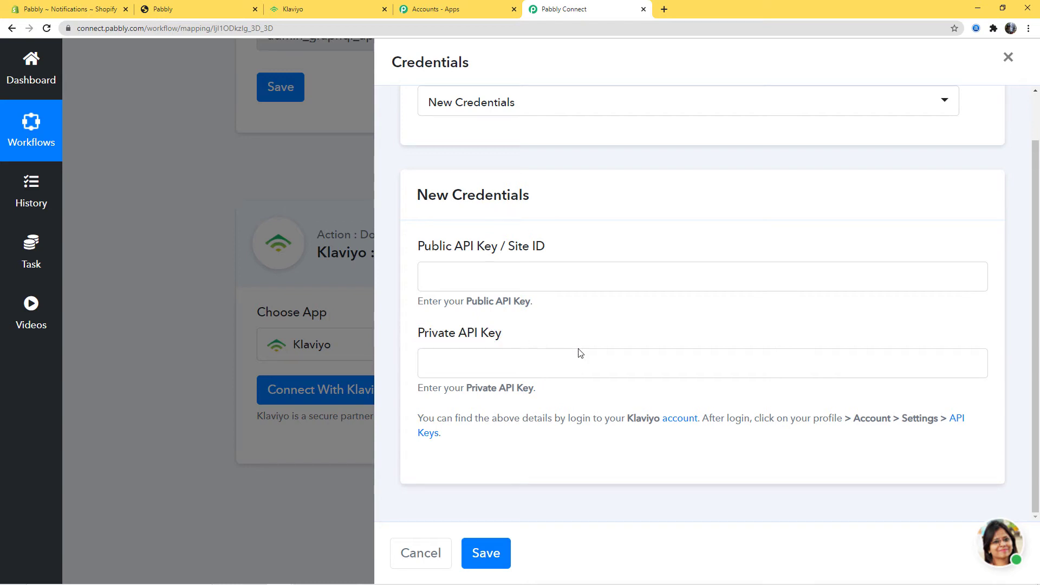
triple_click(431, 423)
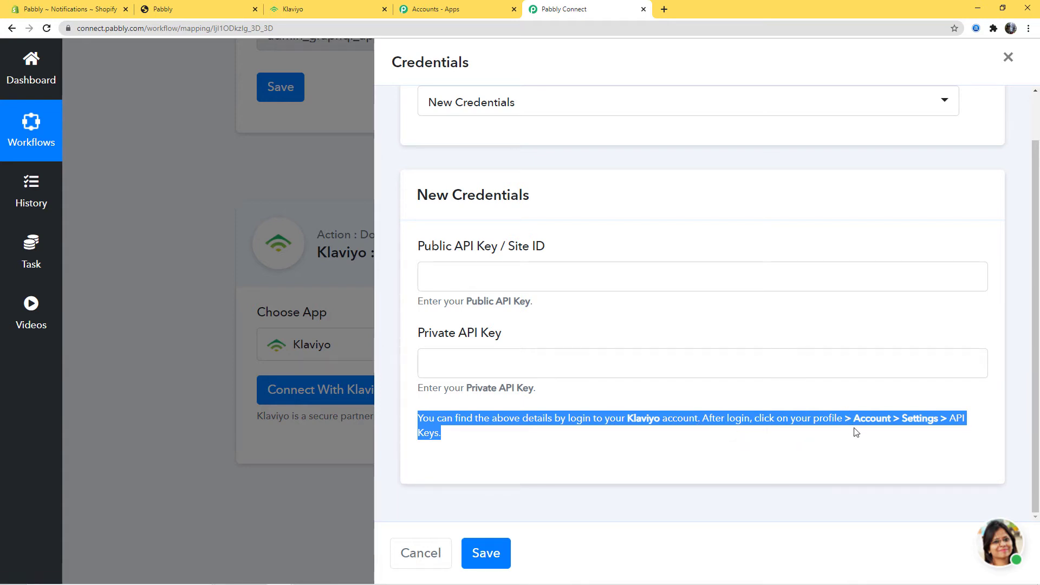
left_click(771, 479)
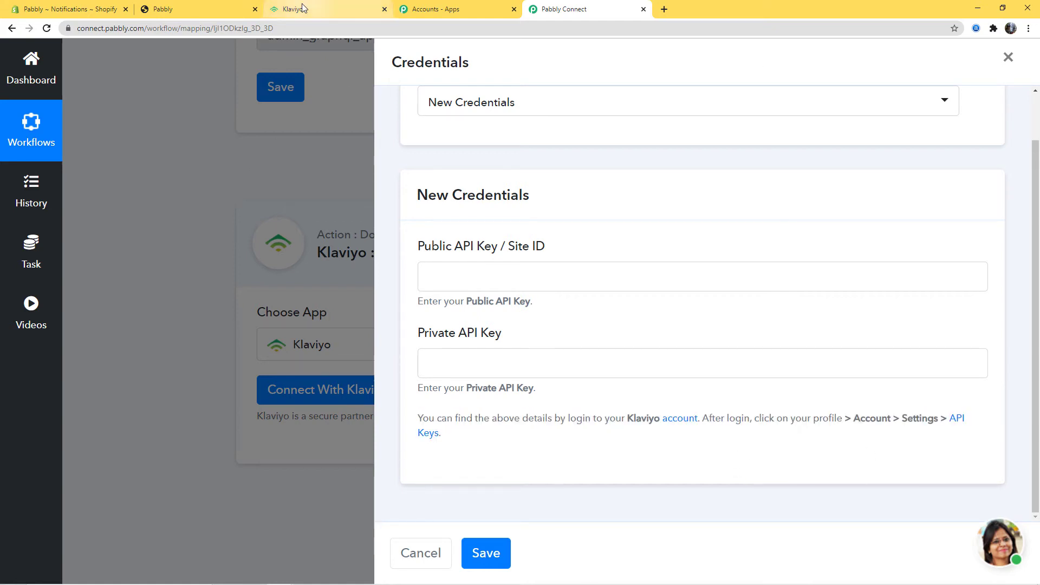
Step: Select the Klaviyo public API key from Account > Settings > API Keys for copying
left_click(303, 9)
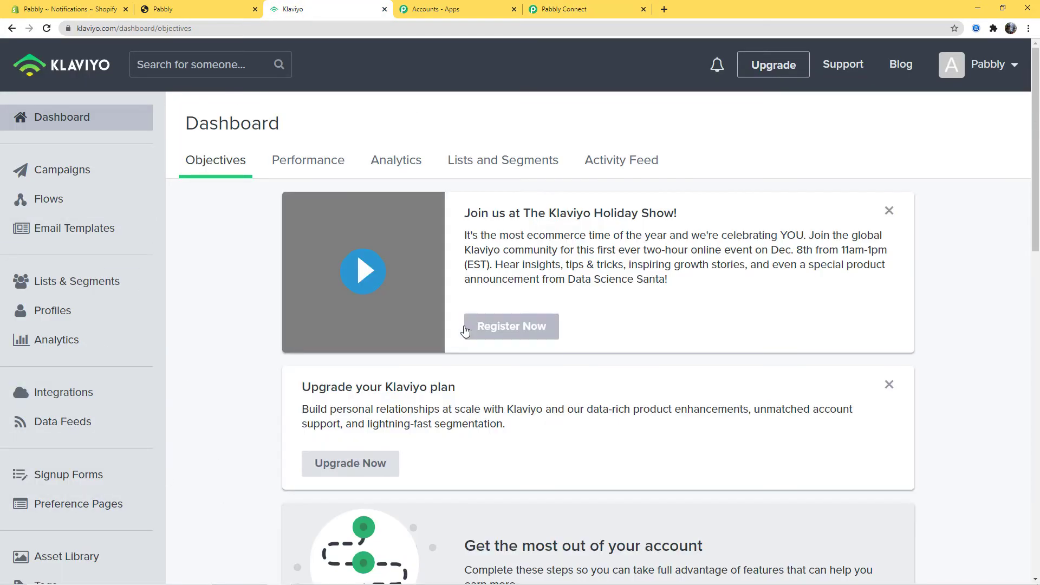
left_click(987, 64)
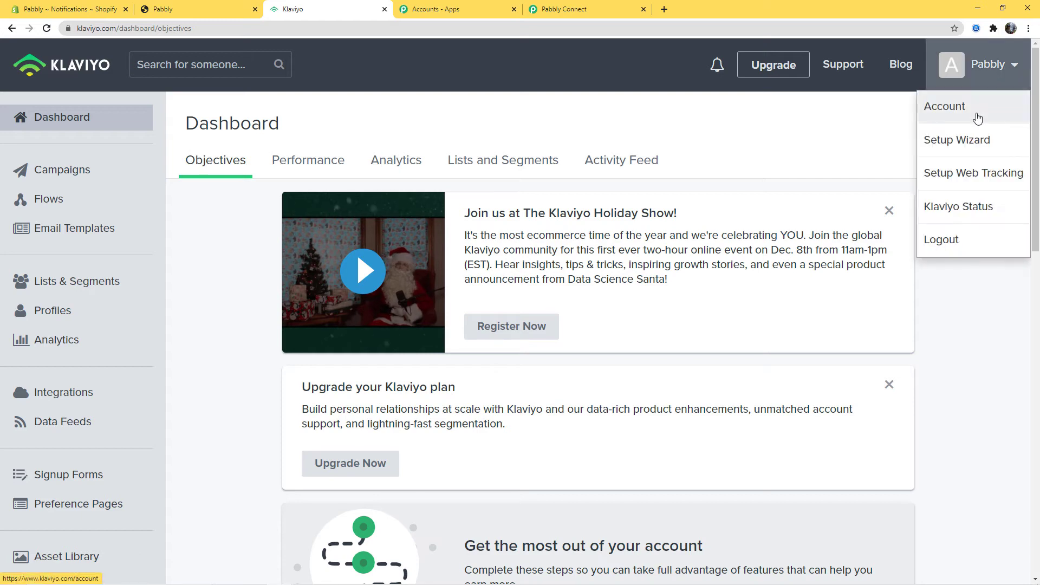
left_click(976, 117)
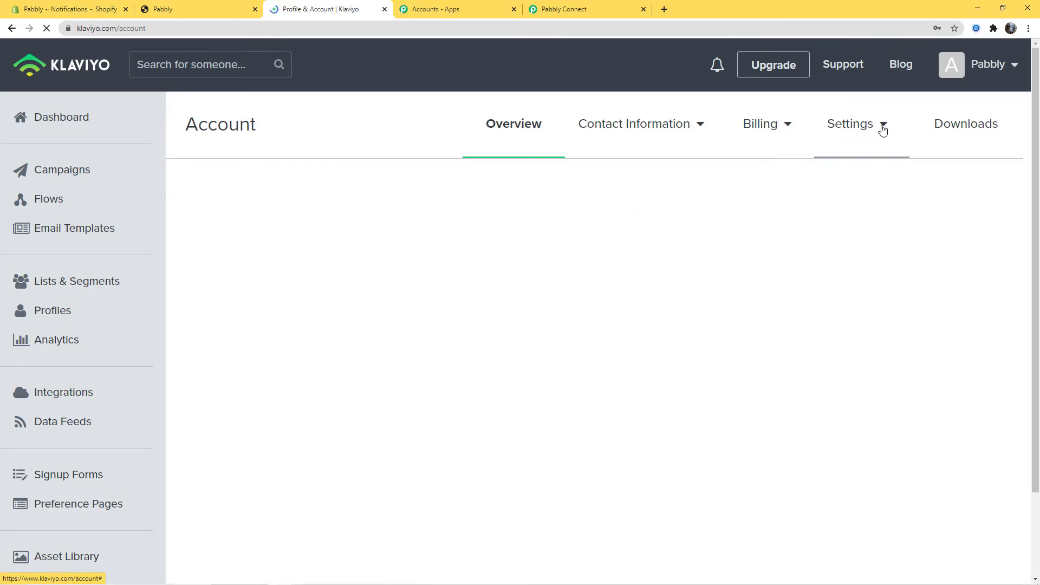
left_click(866, 130)
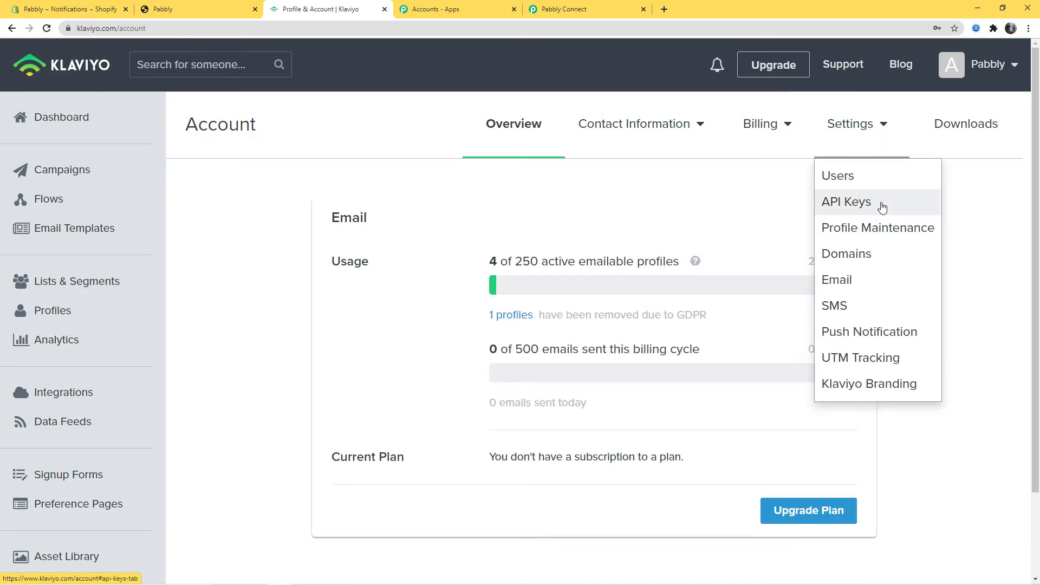
left_click(863, 204)
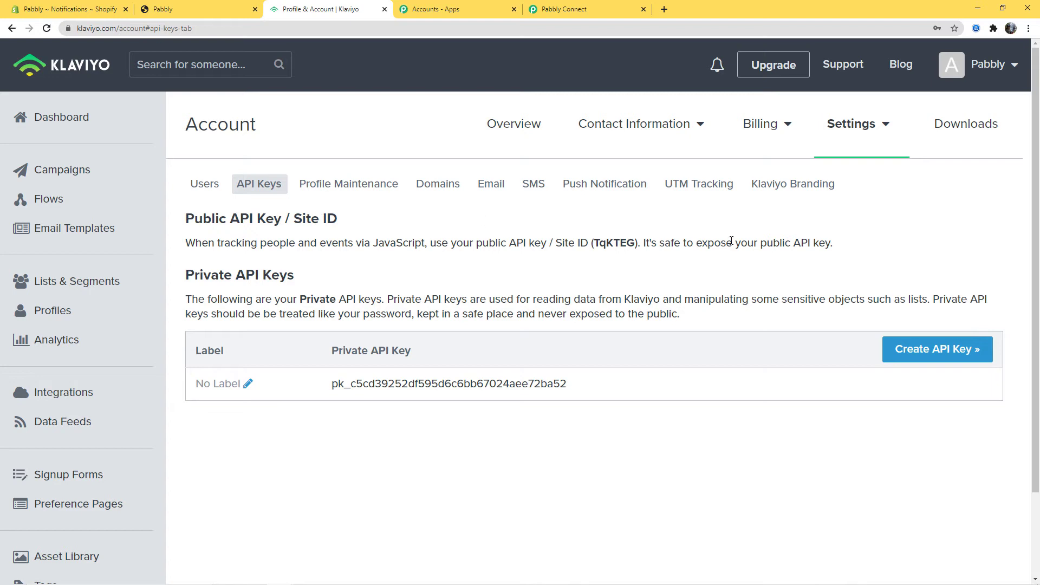
left_click_drag(594, 245, 634, 248)
key("ctrl+c")
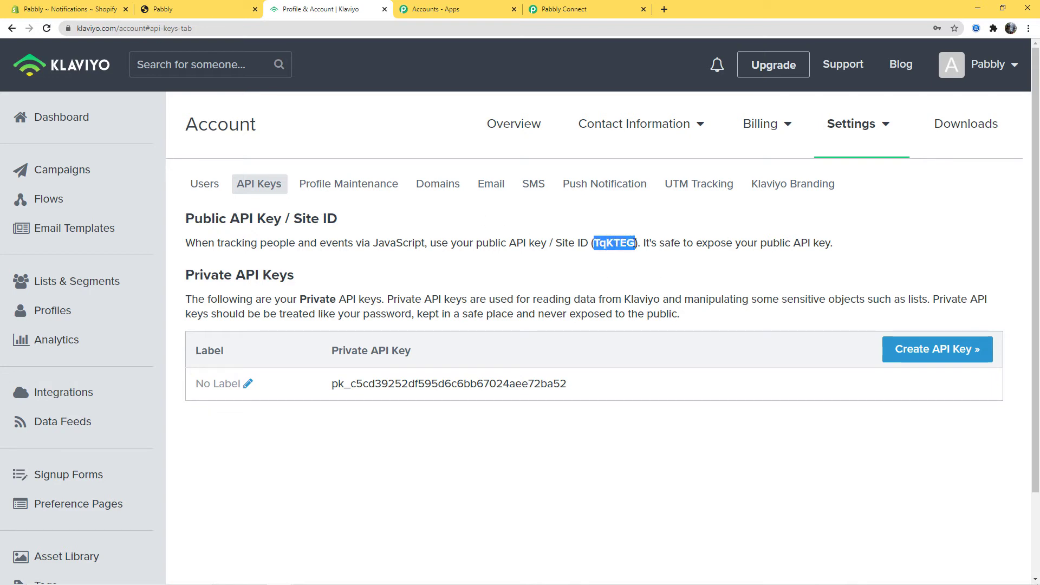
left_click(564, 9)
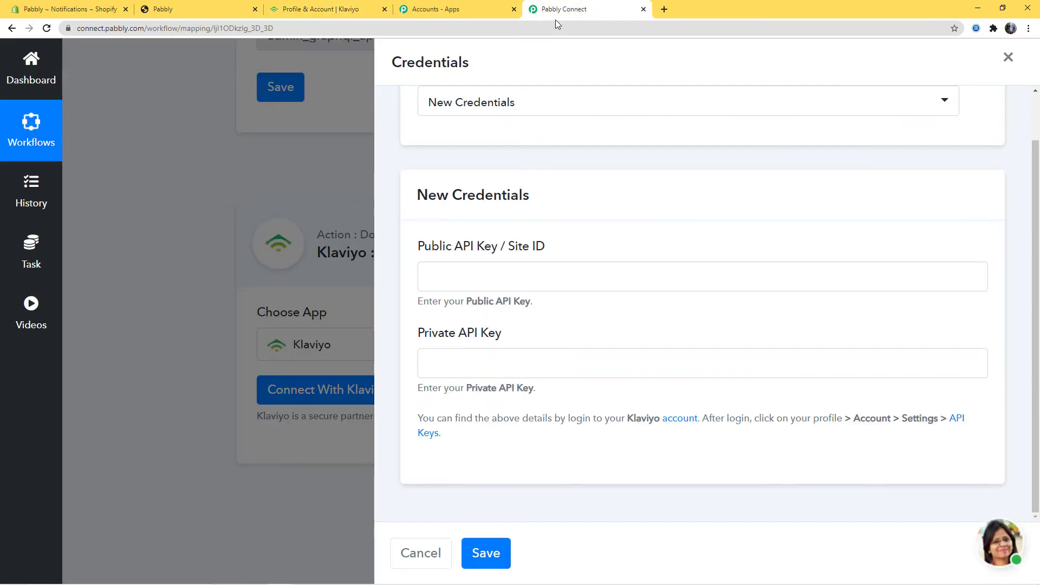
Step: Paste the Klaviyo public and private API keys into the credentials form and save
left_click(443, 283)
key("ctrl+v")
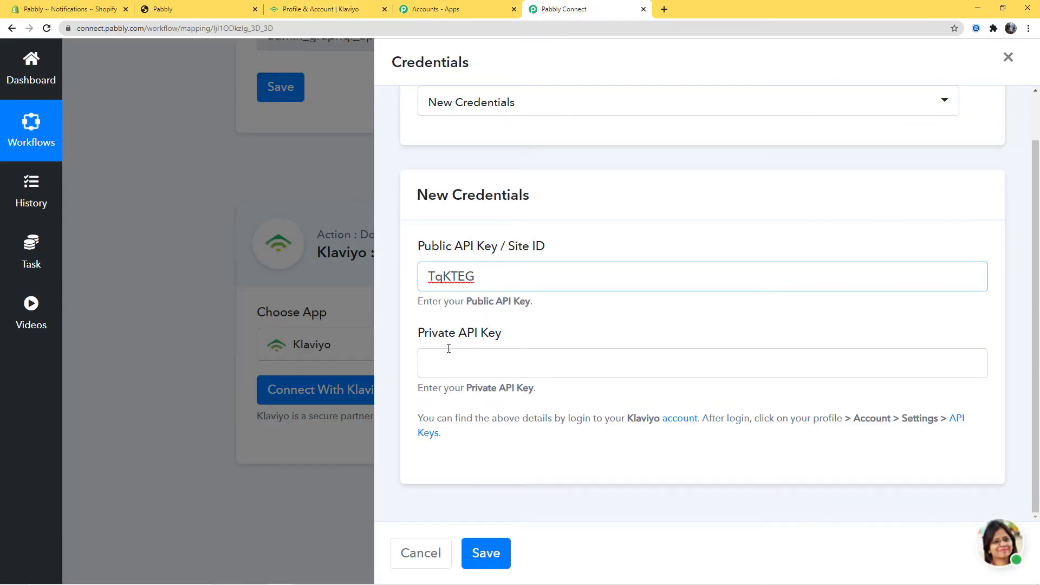
left_click(324, 13)
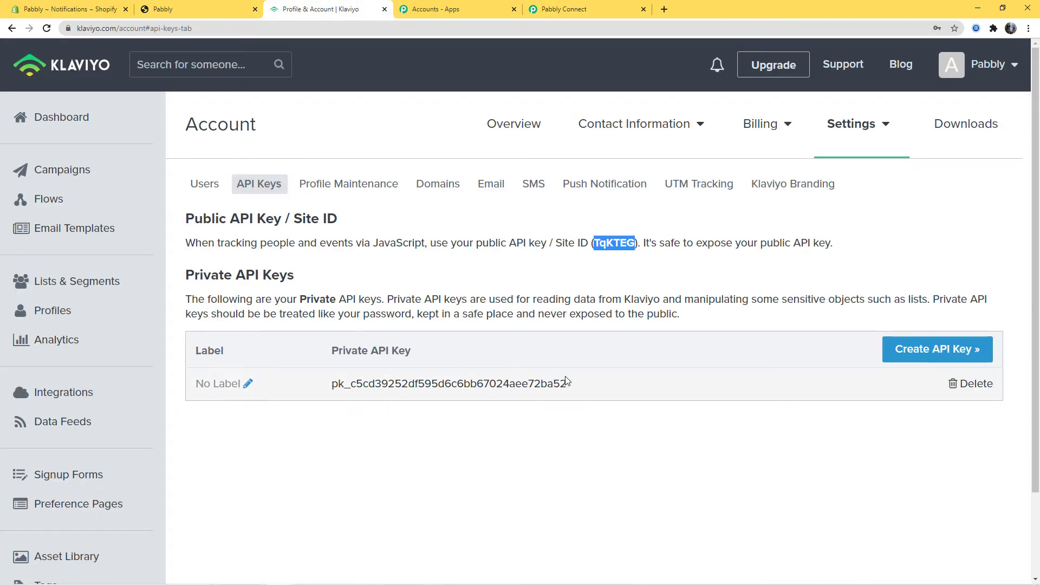
left_click_drag(567, 383, 333, 377)
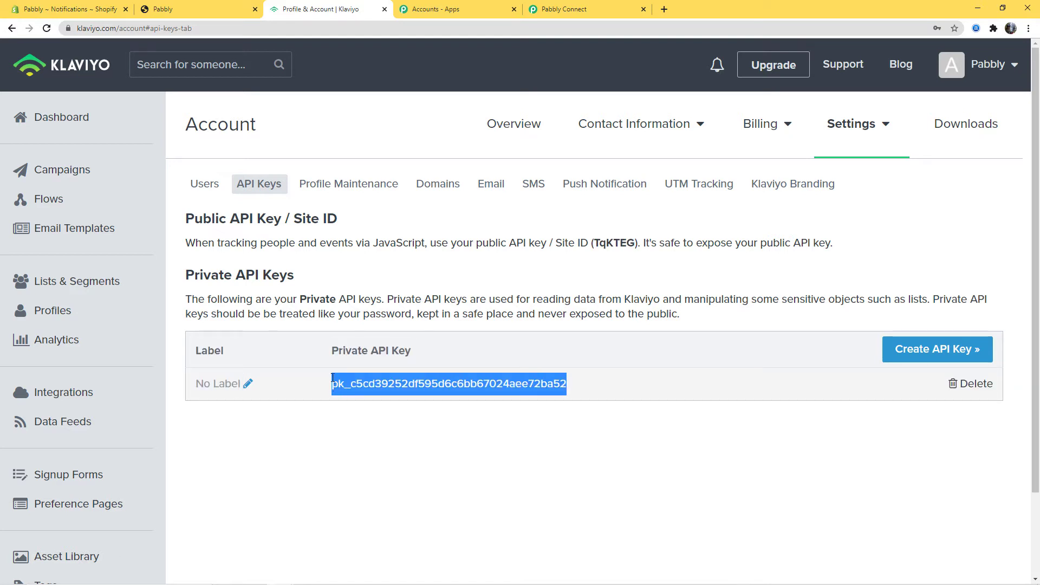
key("ctrl+c")
left_click(563, 9)
left_click(508, 359)
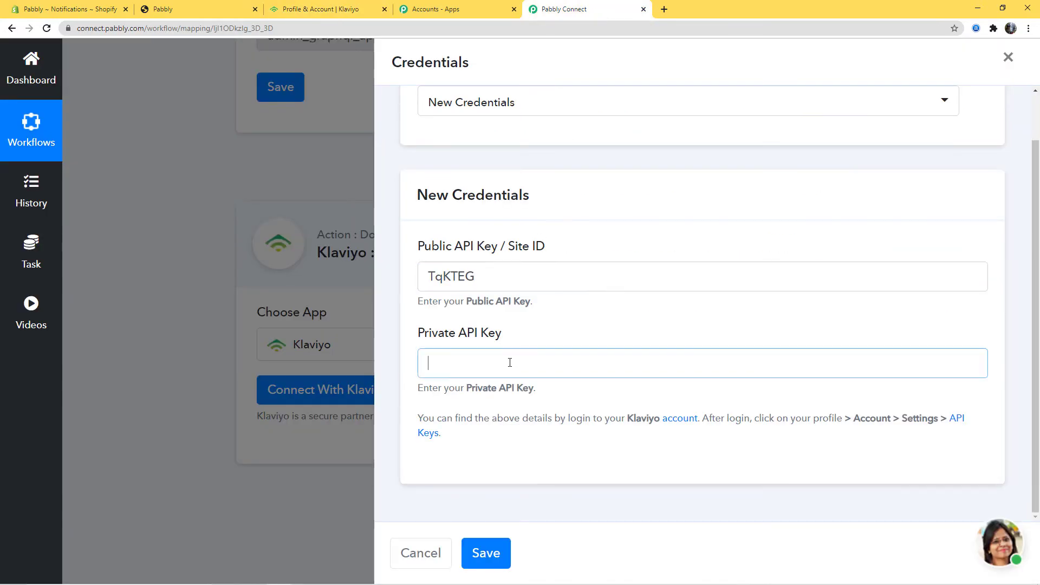
key("ctrl+v")
left_click(303, 9)
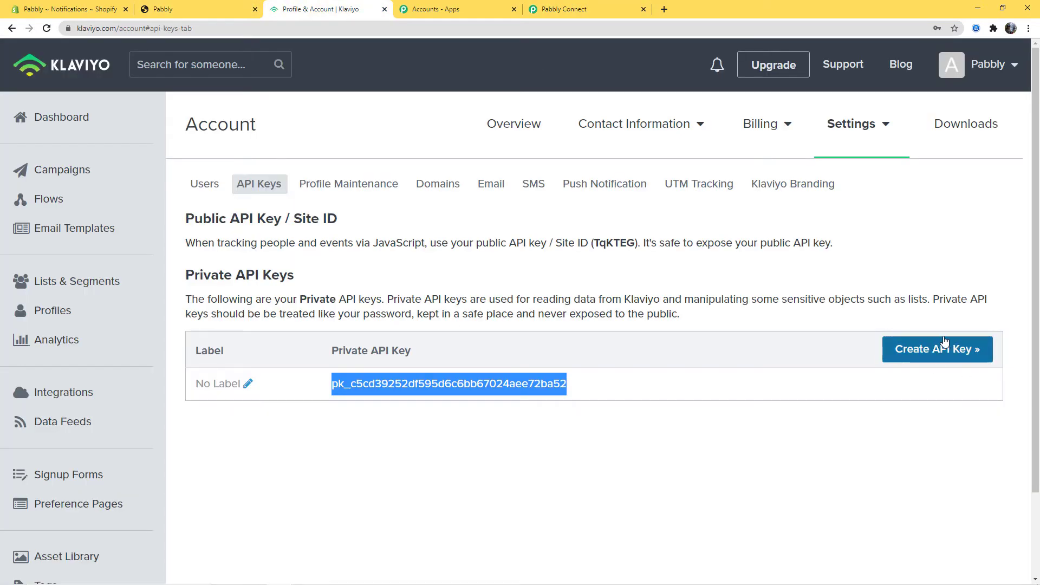
left_click(563, 9)
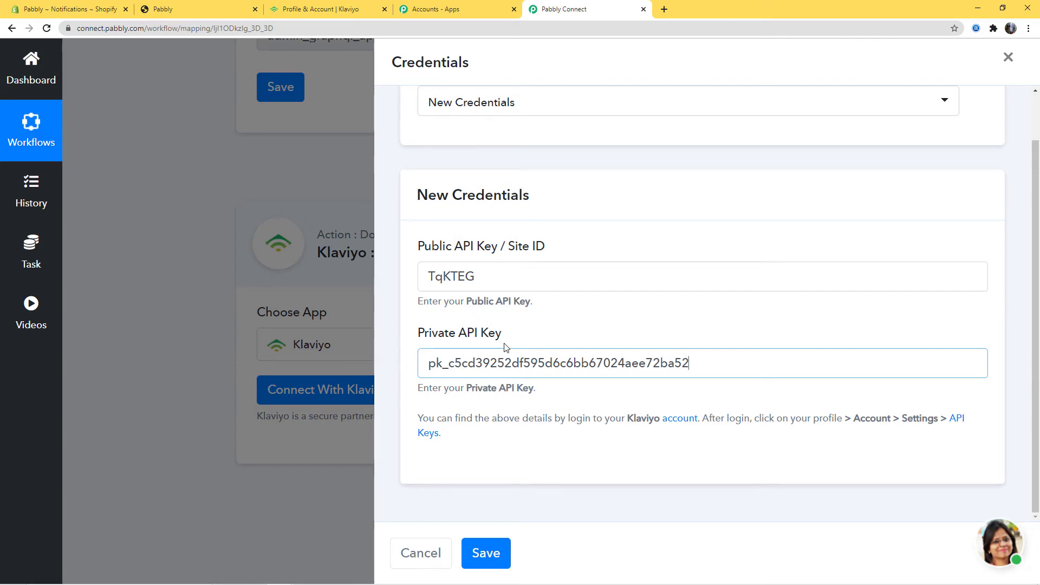
left_click(486, 554)
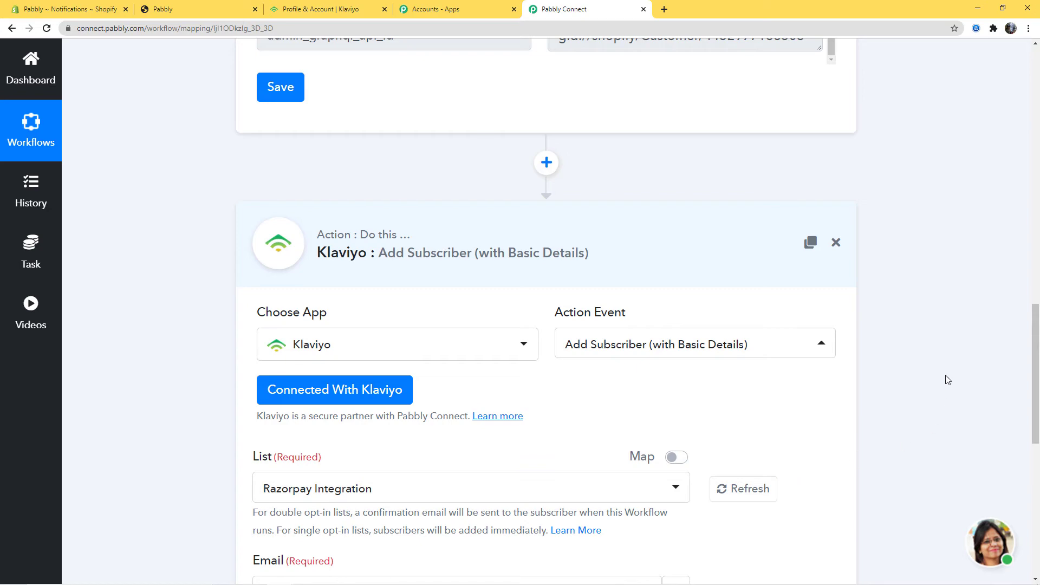
Step: Review the Klaviyo List options, keep Razorpay Integration, and go to the Klaviyo tab
scroll(909, 375, "down", 7)
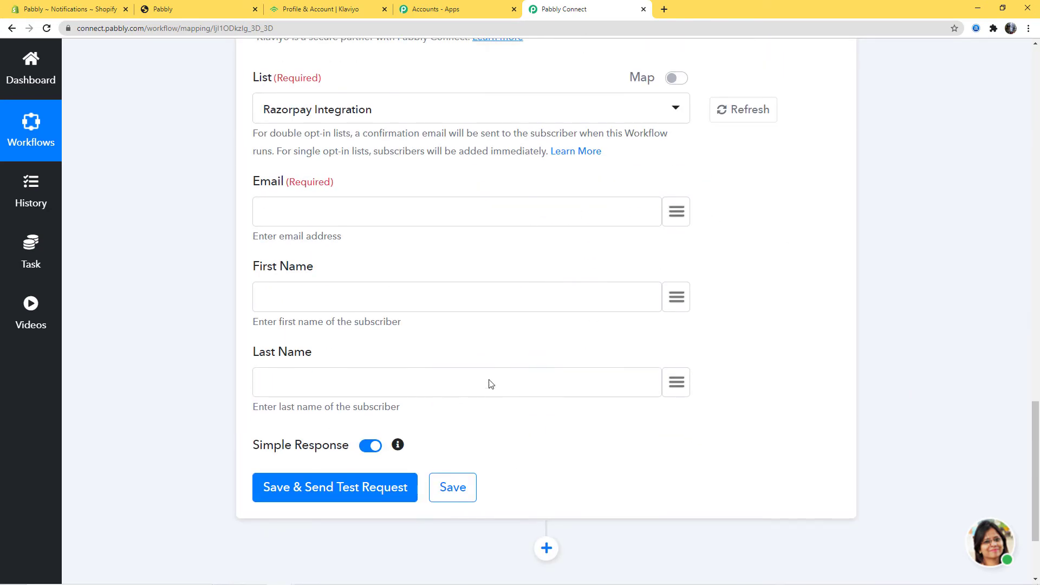
scroll(998, 385, "up", 15)
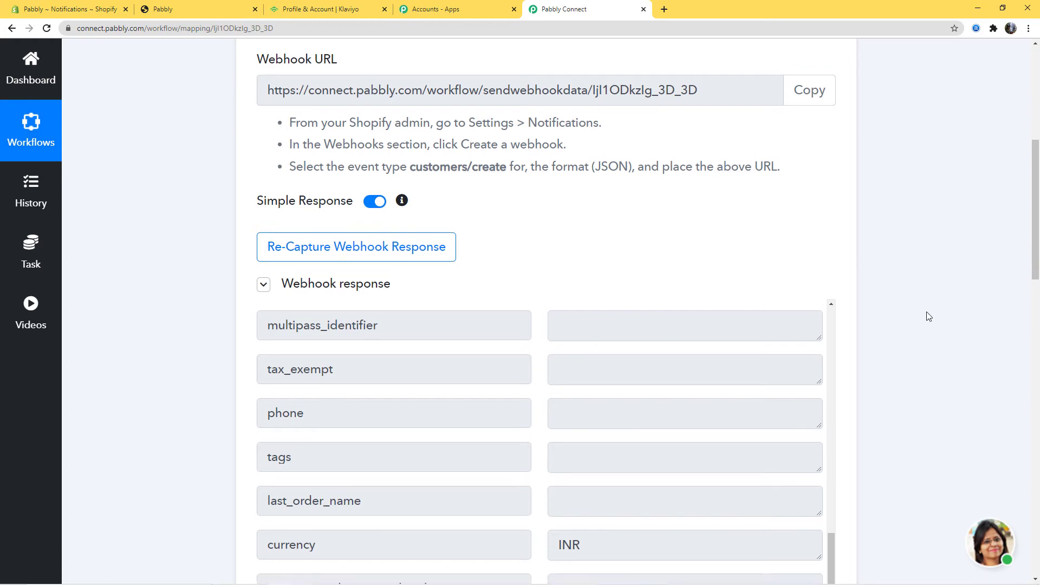
scroll(924, 313, "down", 12)
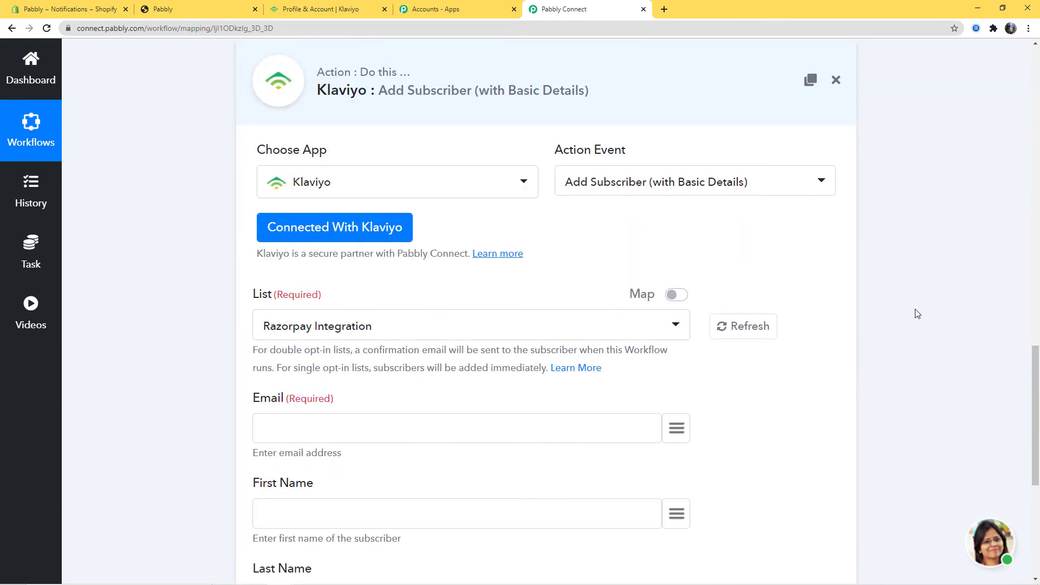
scroll(918, 311, "down", 2)
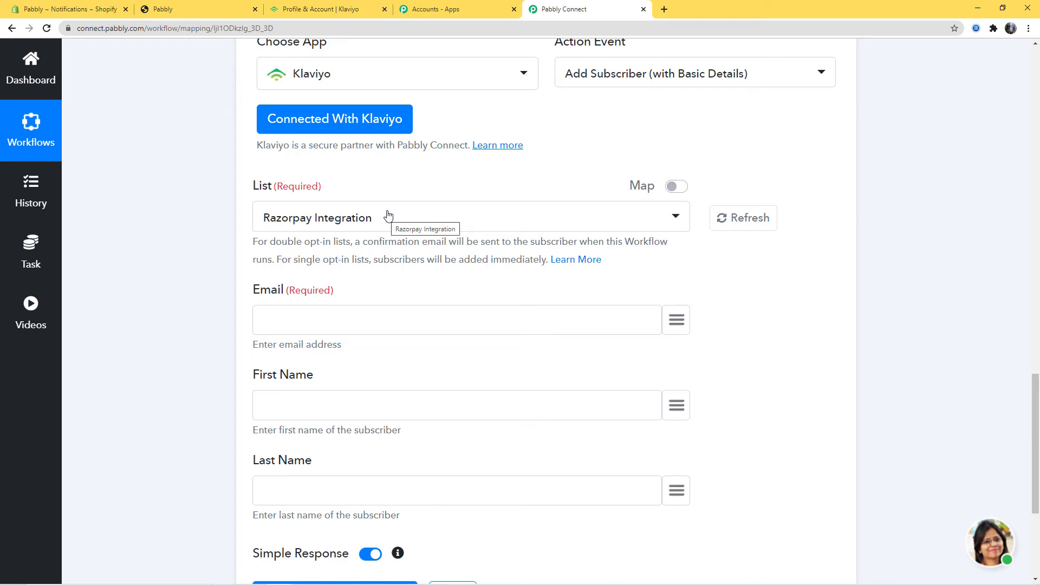
left_click(558, 220)
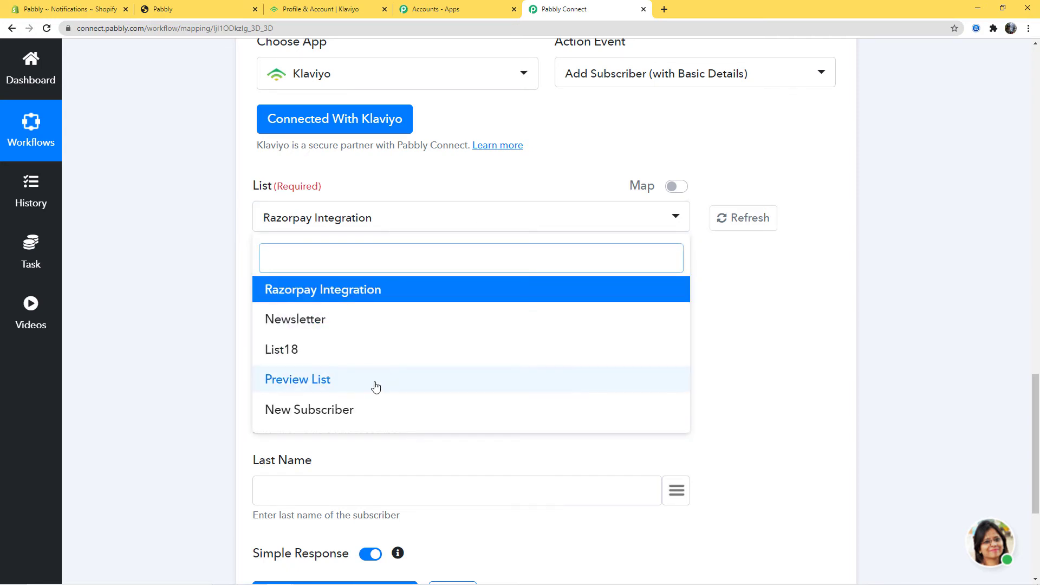
left_click(786, 315)
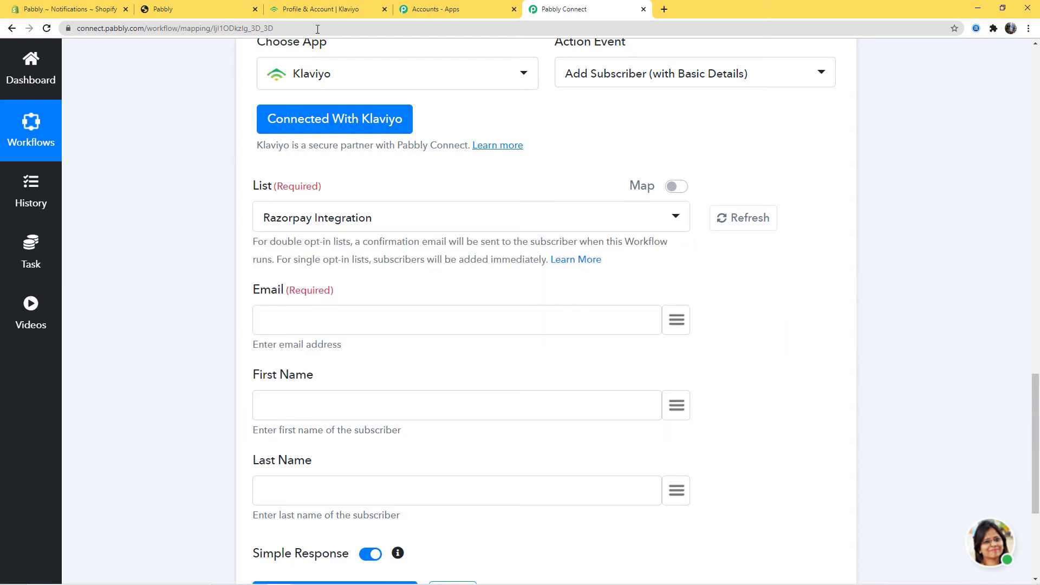
left_click(325, 11)
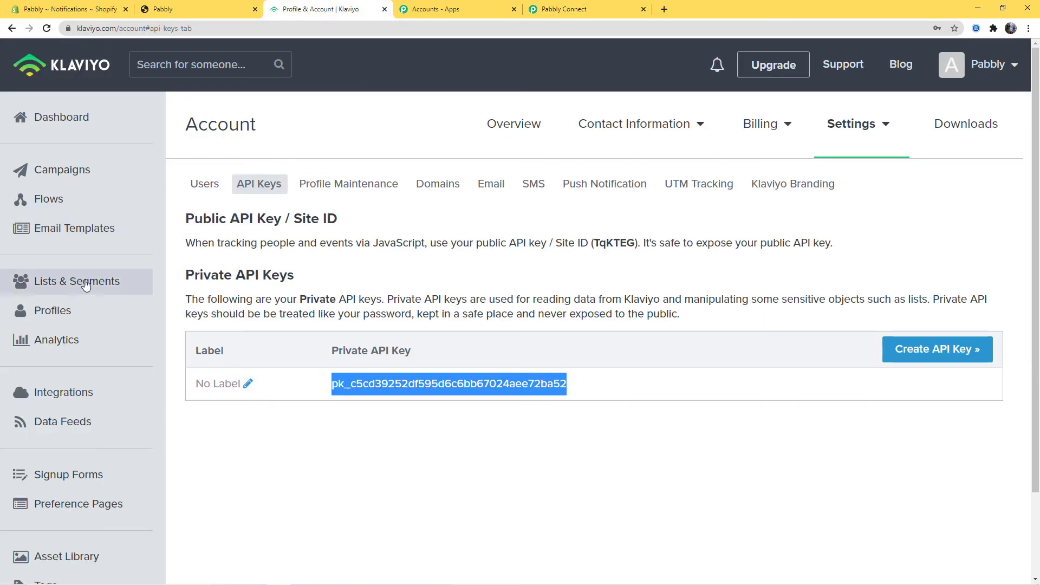
Step: Start a new Klaviyo list from Lists & Segments and name it 'Shopify Customer'
left_click(56, 283)
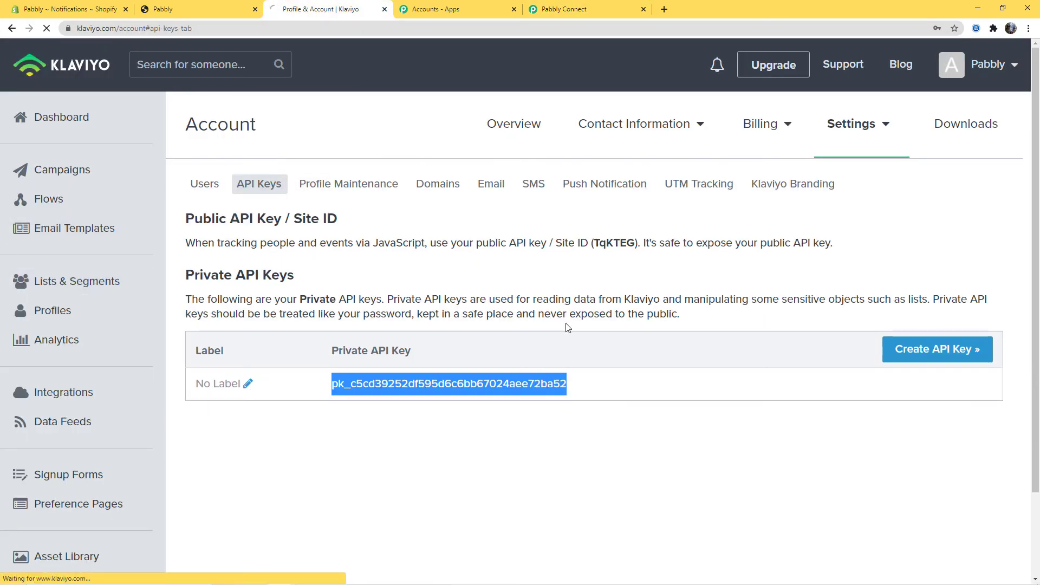
scroll(533, 231, "down", 3)
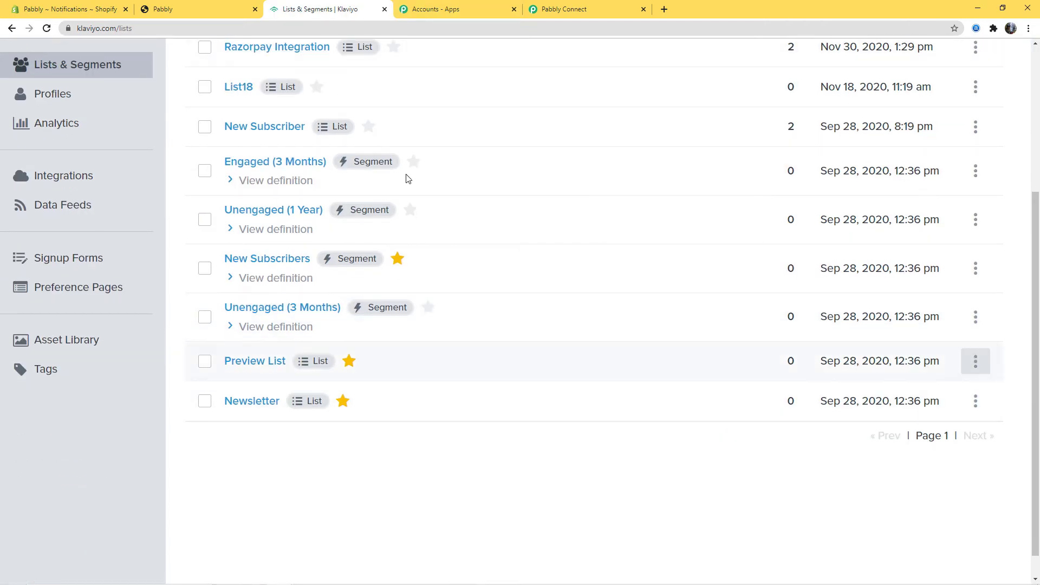
scroll(567, 311, "up", 3)
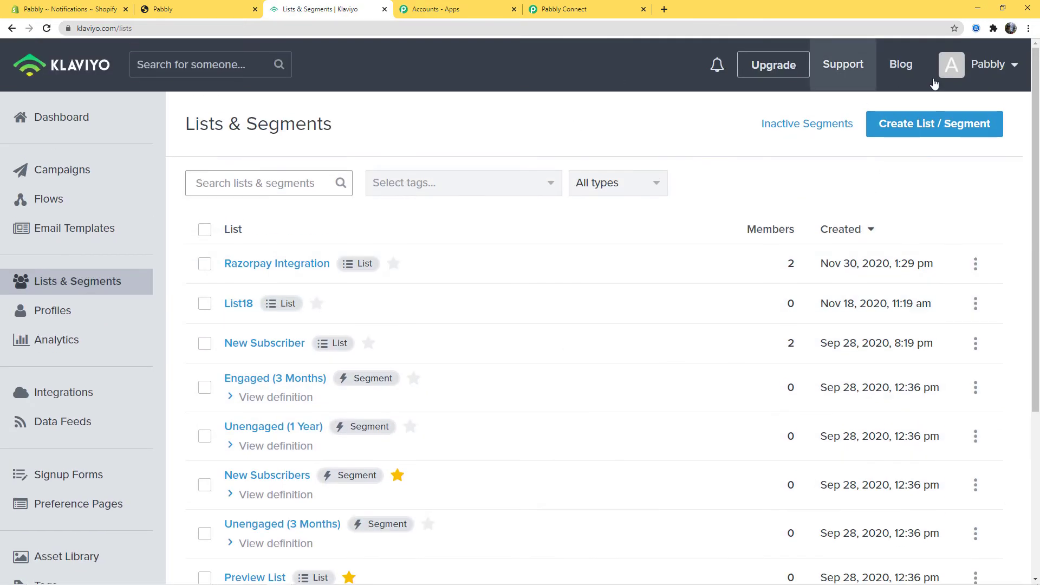
left_click(936, 132)
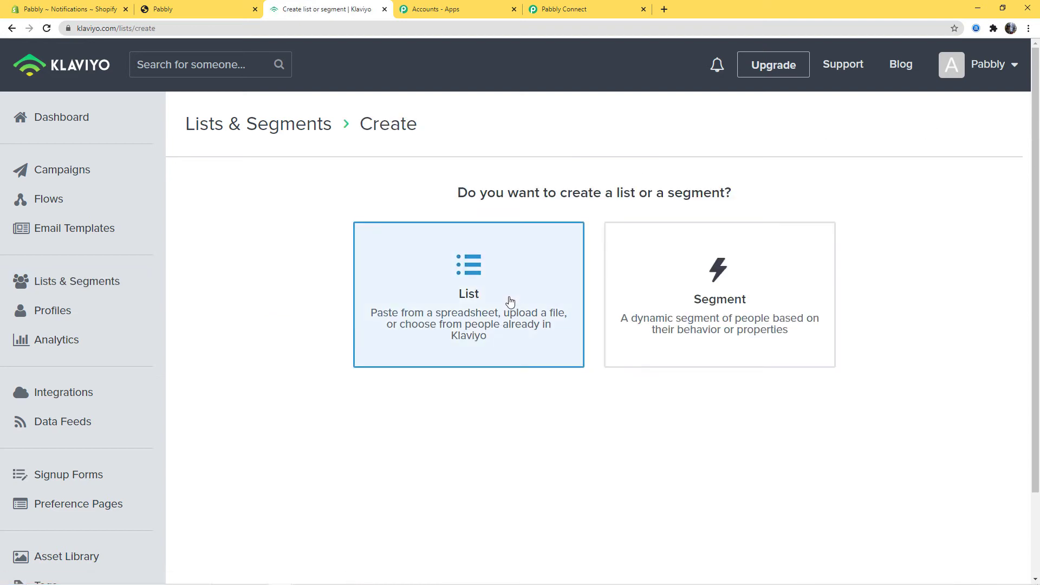
left_click(510, 302)
left_click(387, 238)
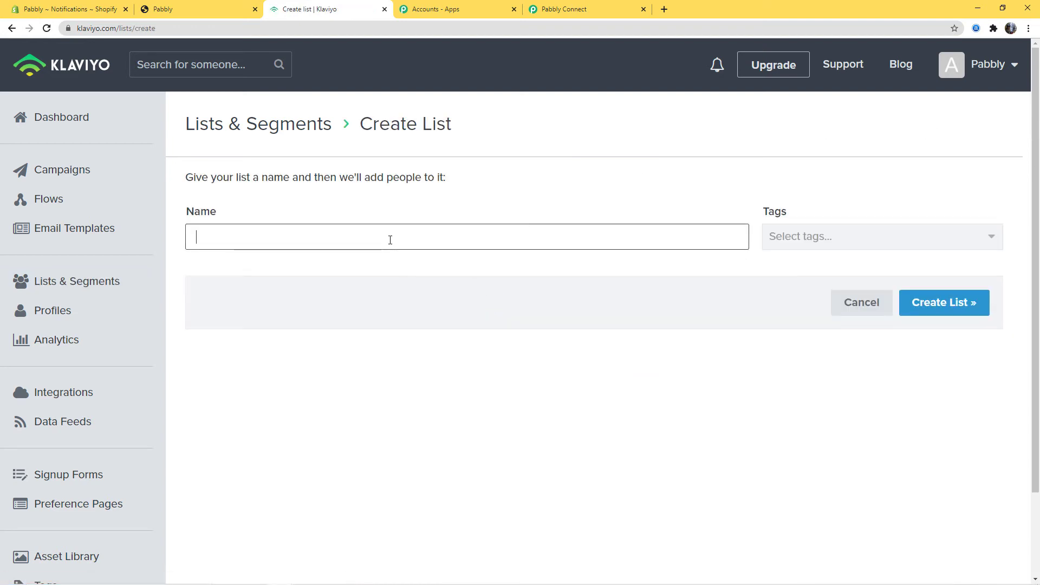
type("Shopify Customer")
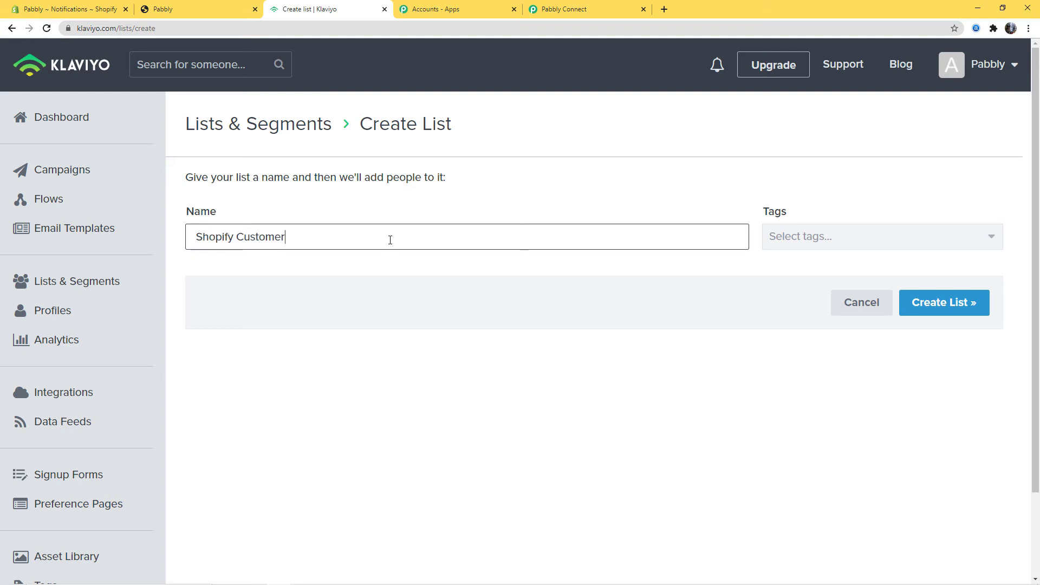
Step: Tag the list 'Shopify to Klaviyo' and create it
left_click(788, 238)
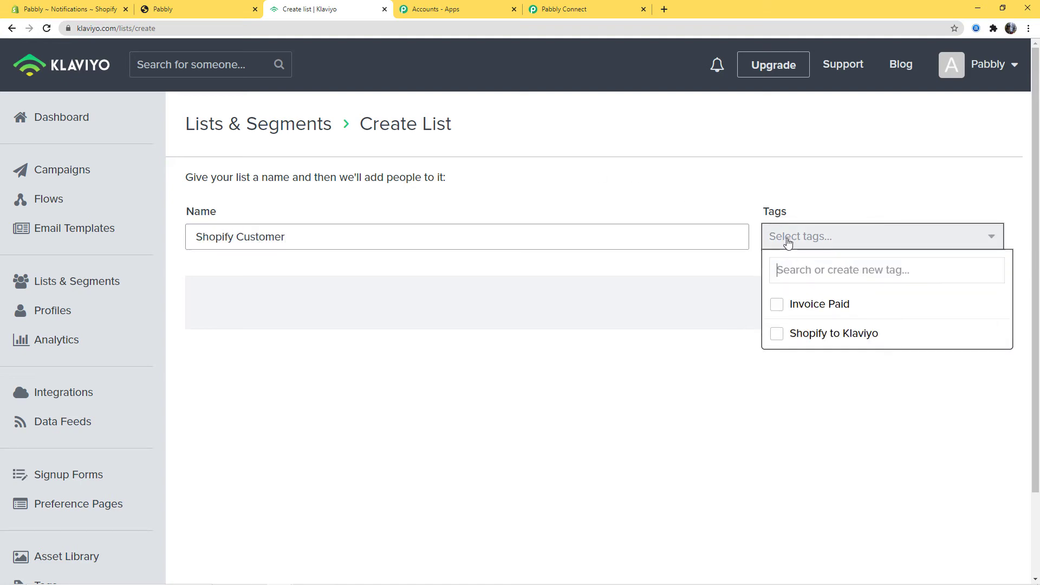
left_click(787, 344)
left_click(683, 280)
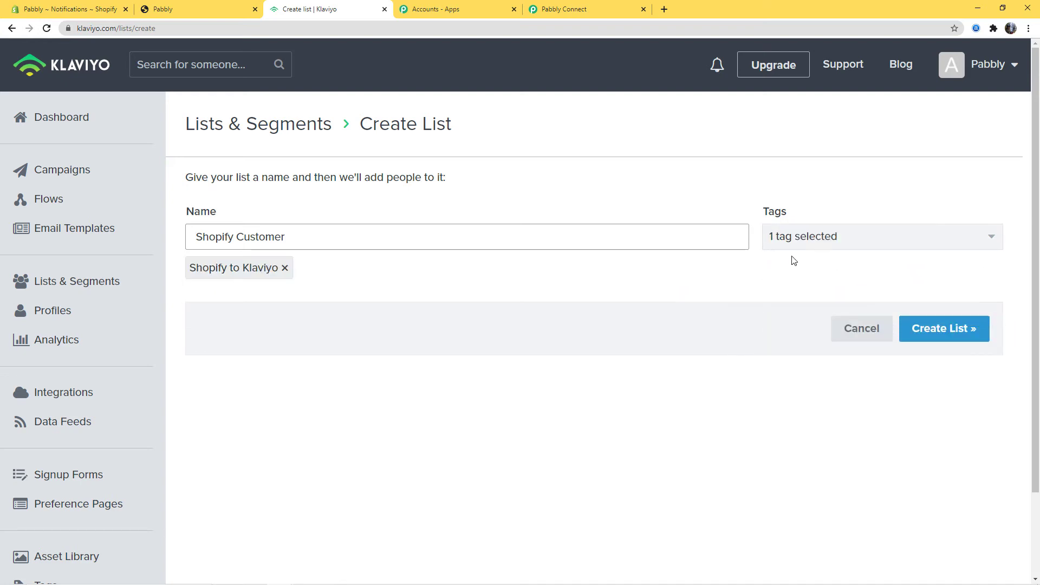
left_click(802, 245)
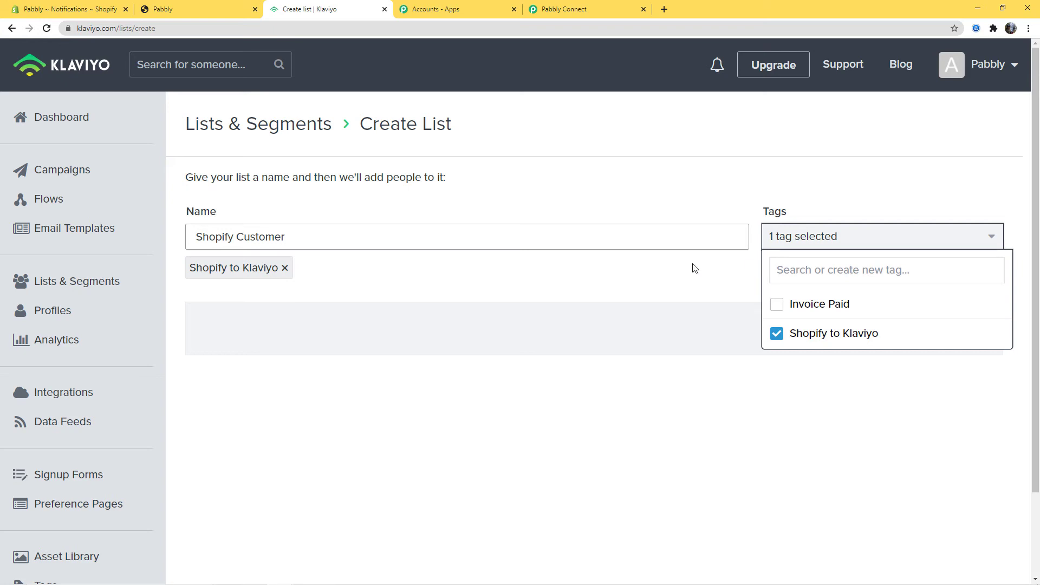
left_click(691, 267)
left_click(944, 335)
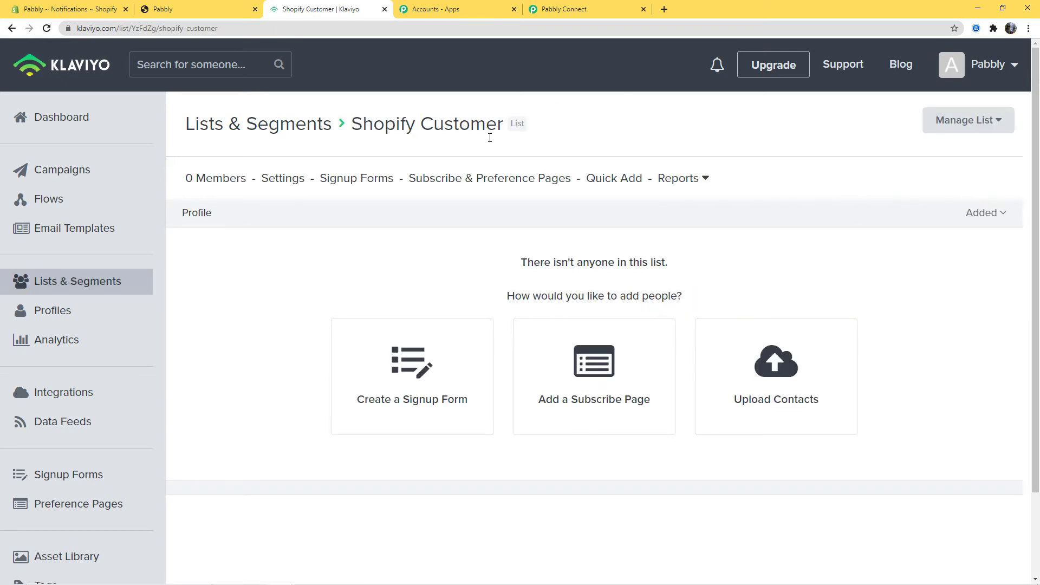
left_click(88, 283)
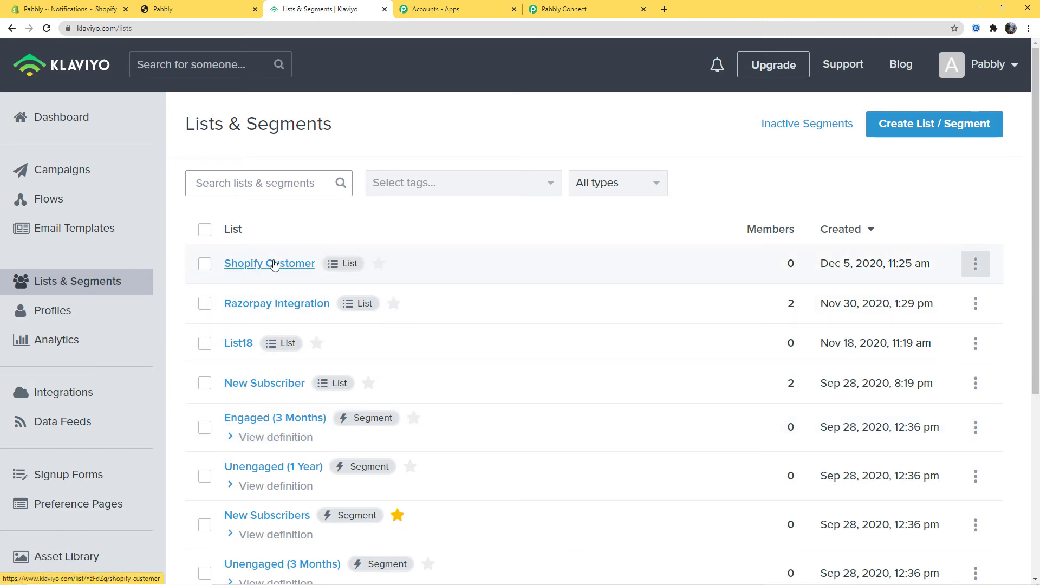
left_click(591, 12)
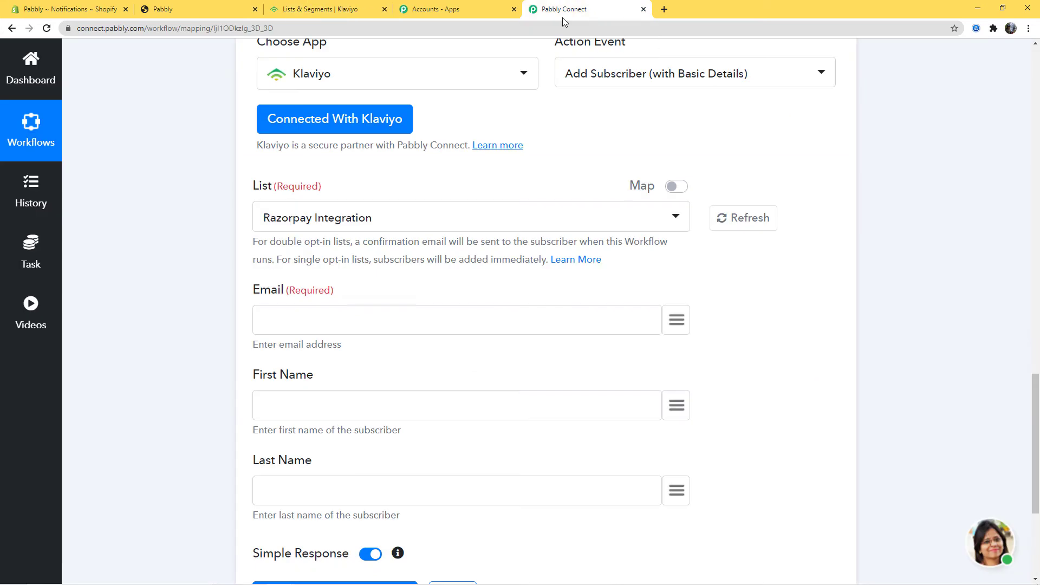
Step: Refresh the Klaviyo lists and choose Shopify Customer in the List field
left_click(755, 217)
left_click(661, 220)
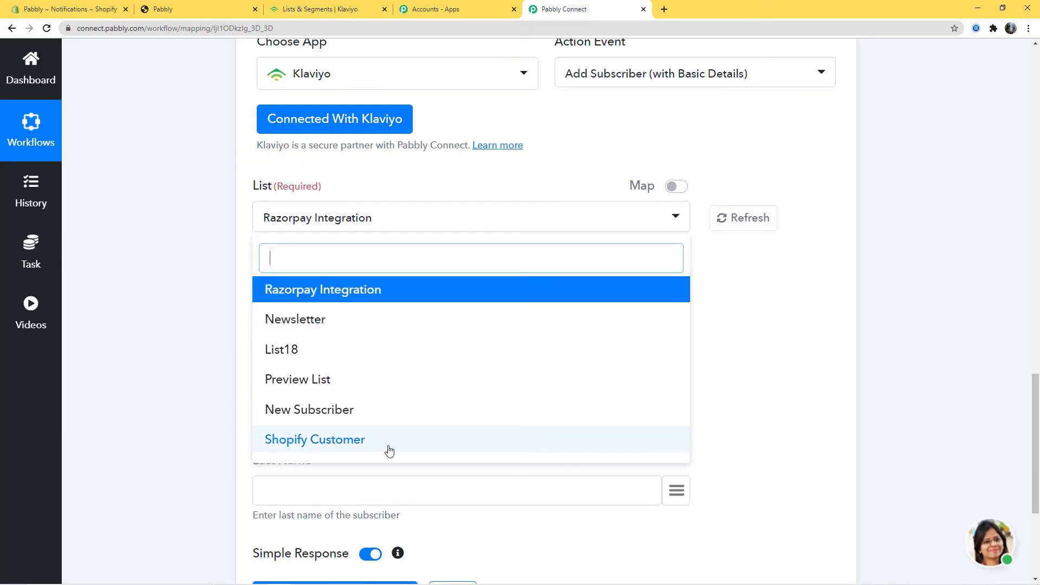
left_click(316, 440)
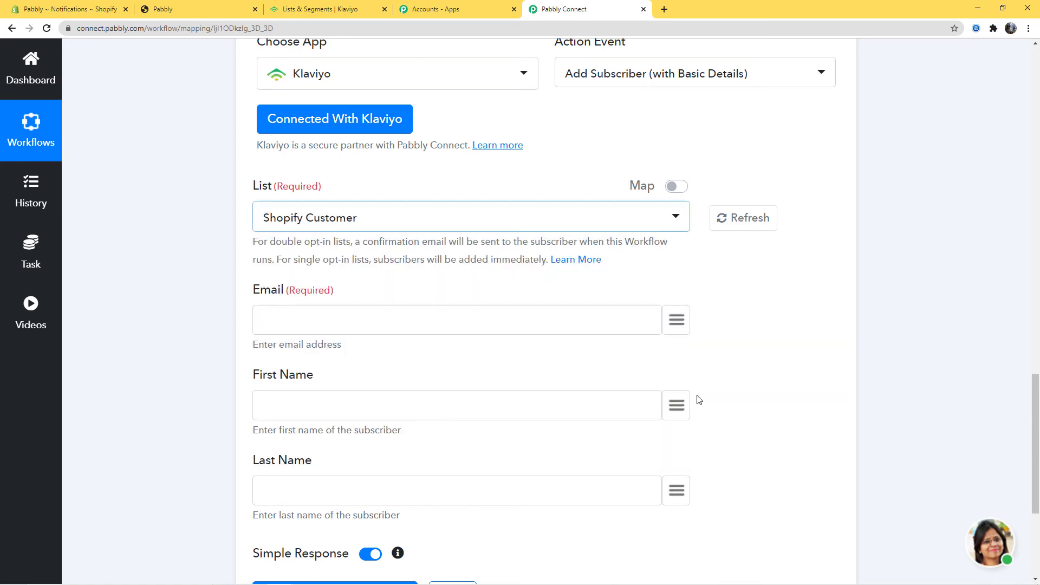
Step: Map the trigger's email, first_name and last_name into Email, First Name and Last Name
left_click(674, 323)
type("em")
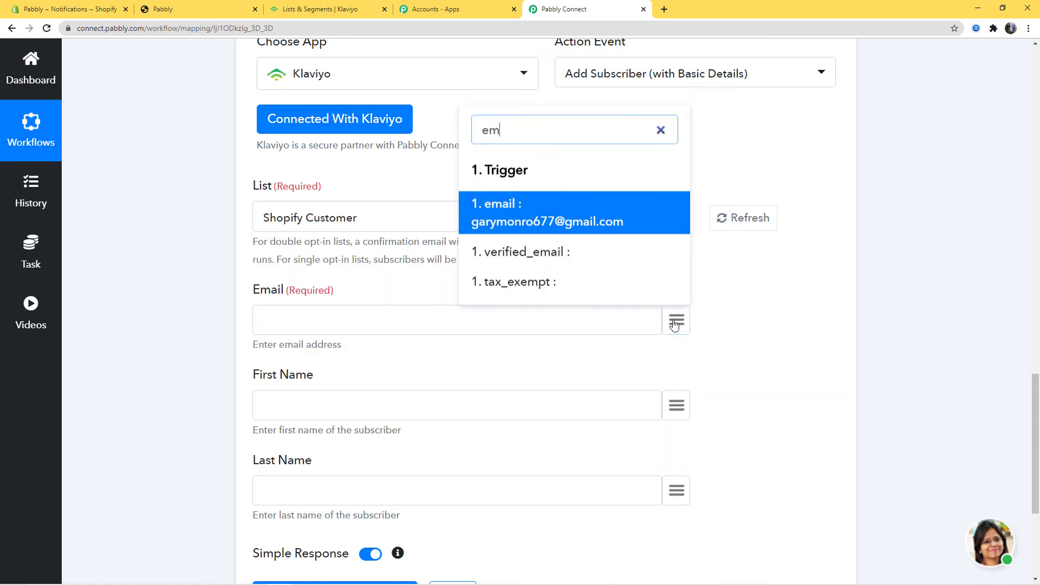
type("ai")
left_click(547, 254)
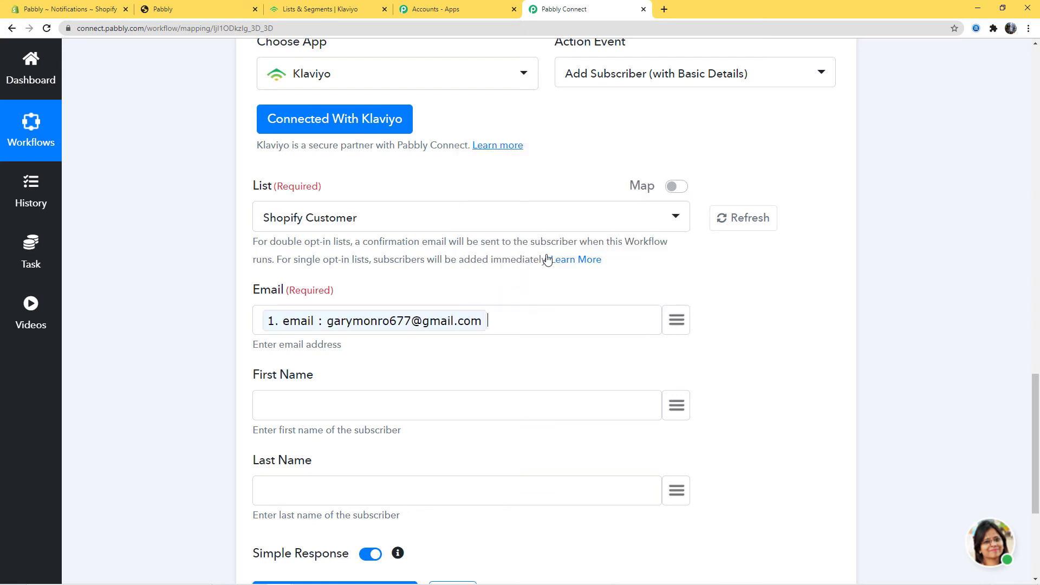
left_click(674, 409)
type("fi")
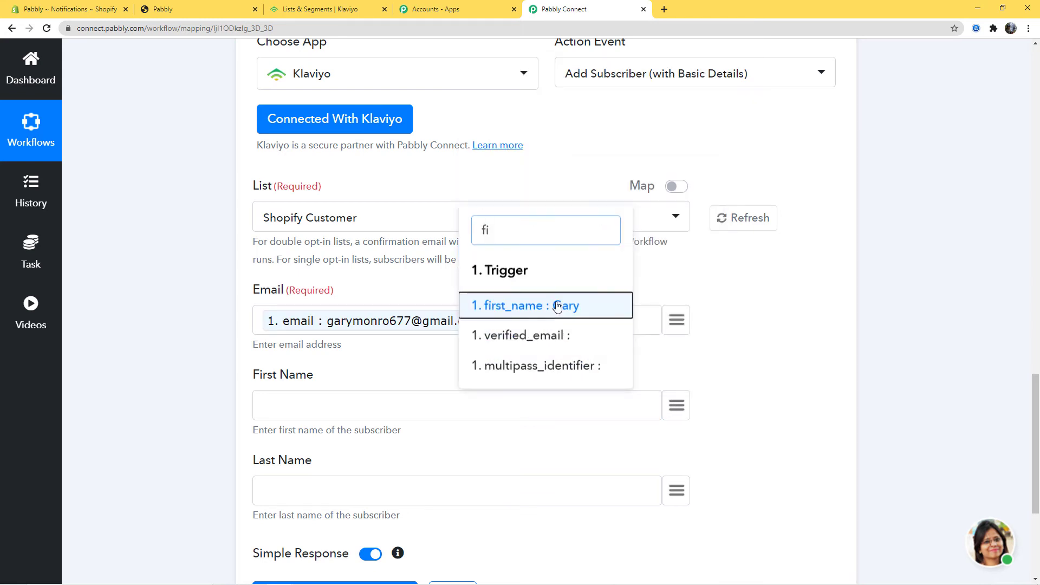
left_click(557, 306)
left_click(676, 494)
type("la")
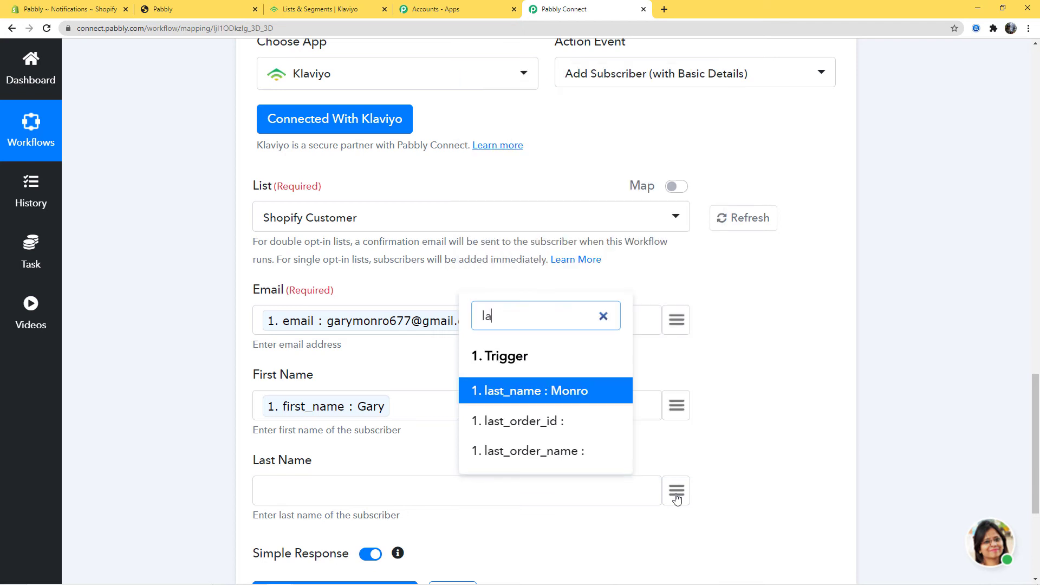
type("s")
left_click(542, 391)
Step: Save the Klaviyo step, send a test request, and dismiss the confirmation
scroll(815, 412, "down", 1)
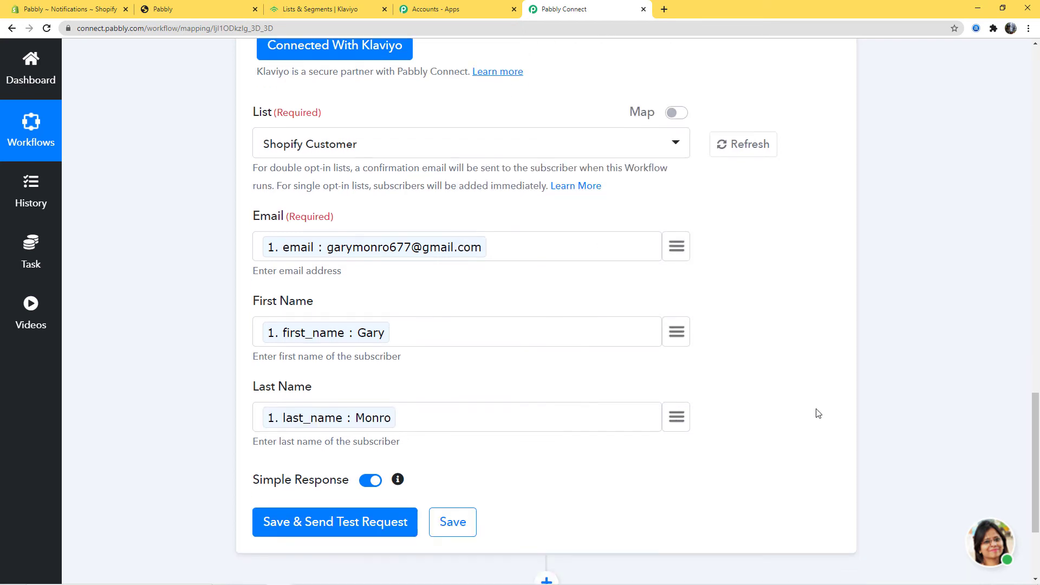
scroll(818, 413, "down", 1)
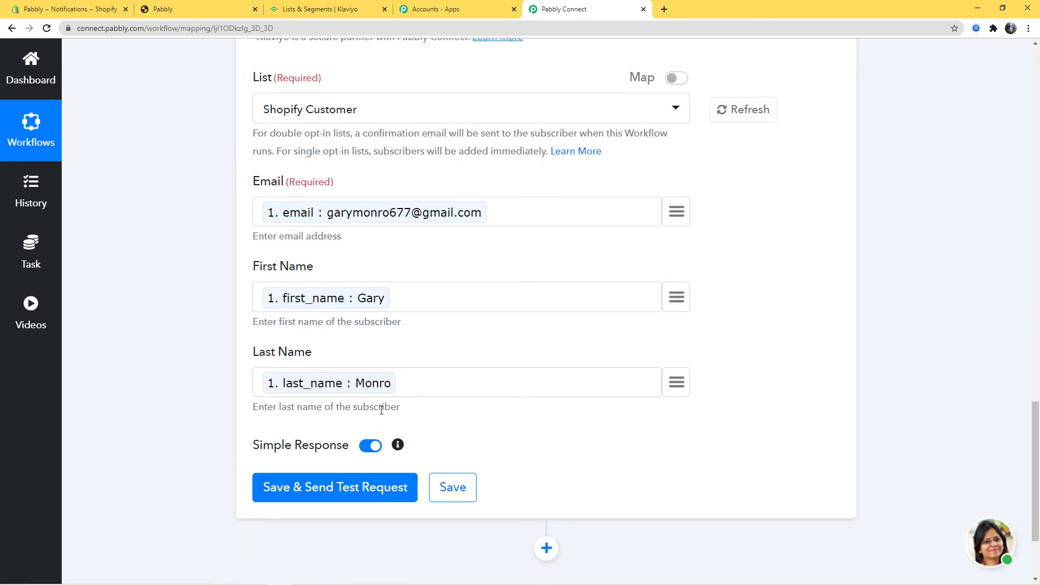
left_click(325, 487)
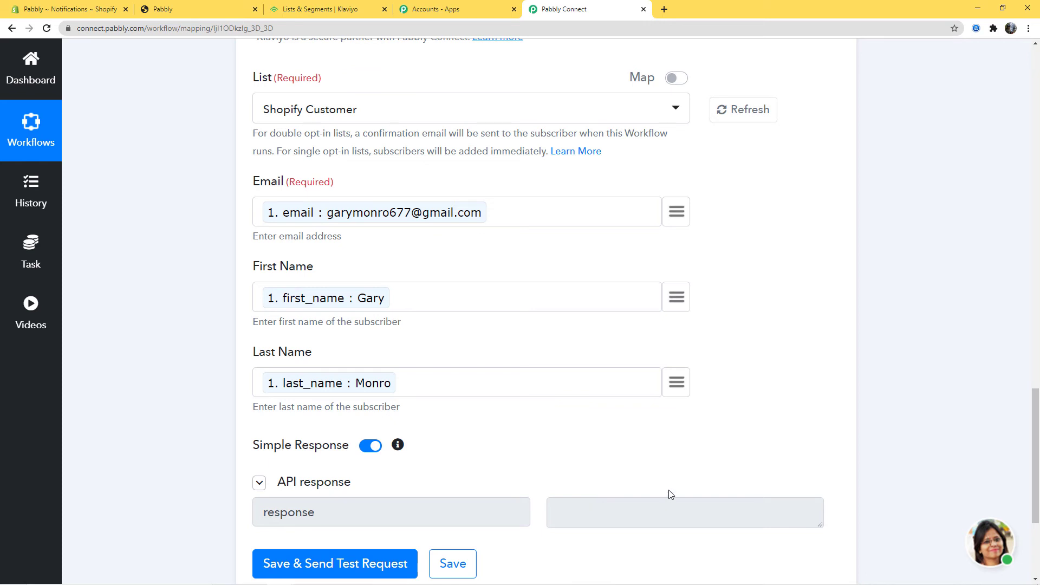
left_click(449, 563)
left_click(520, 399)
left_click(320, 9)
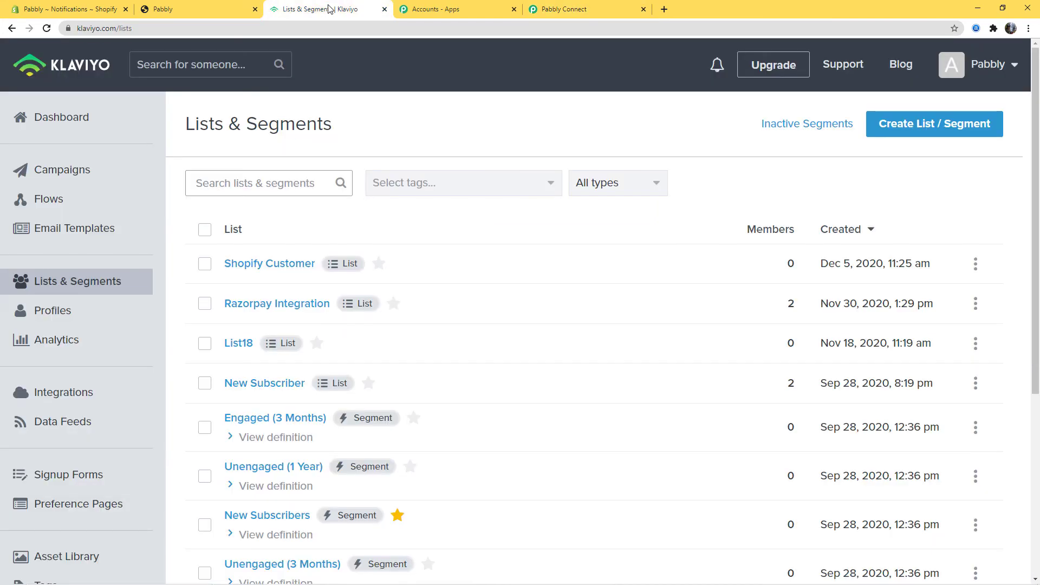
Step: Check the Shopify Customer list shows 0 members, then open Gmail
left_click(287, 264)
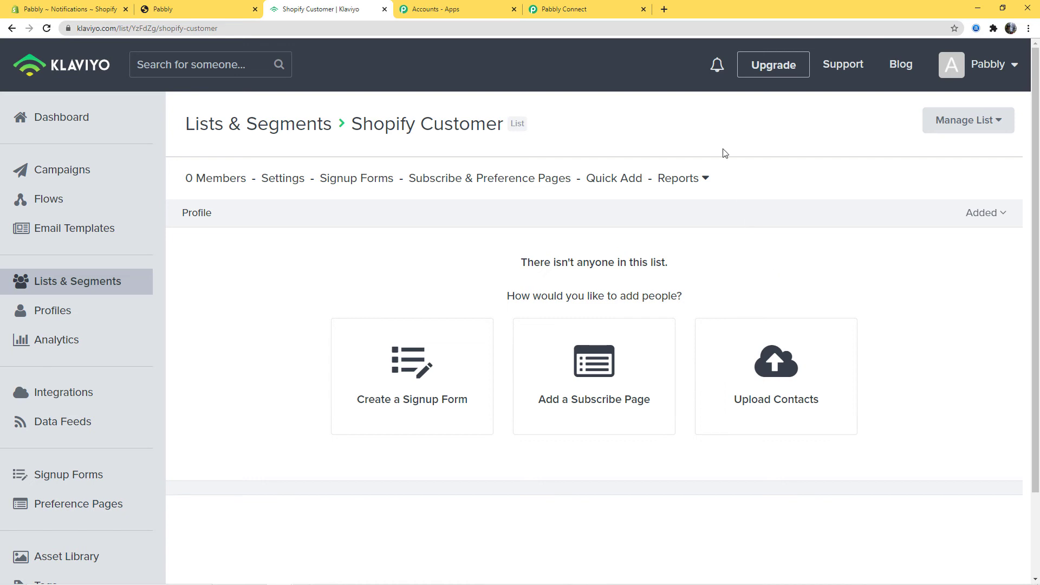
left_click(881, 65)
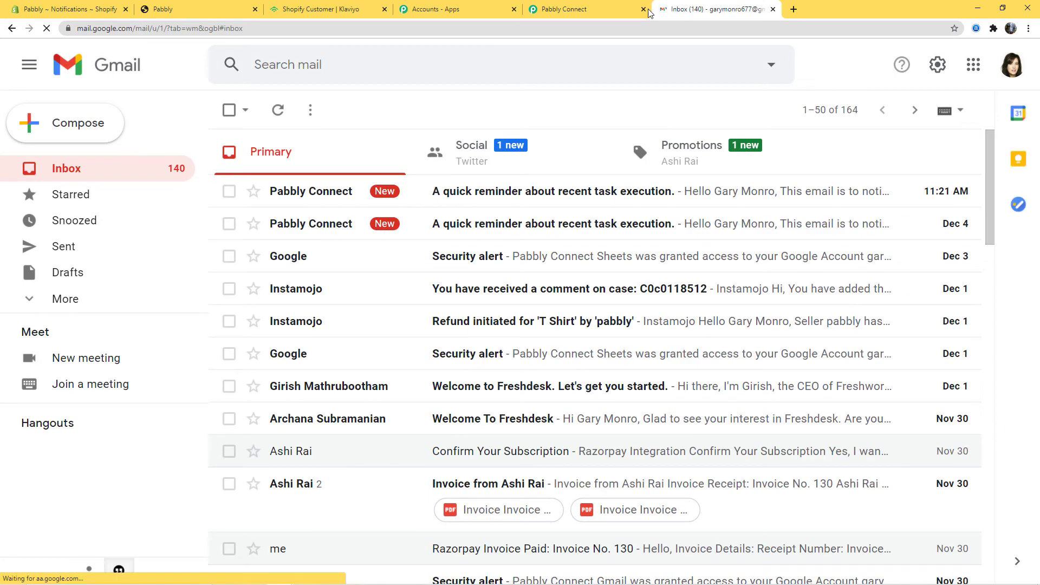
Step: Accept 'Yes, I want to subscribe.' in the Promotions email Confirm Your Subscription
left_click(718, 154)
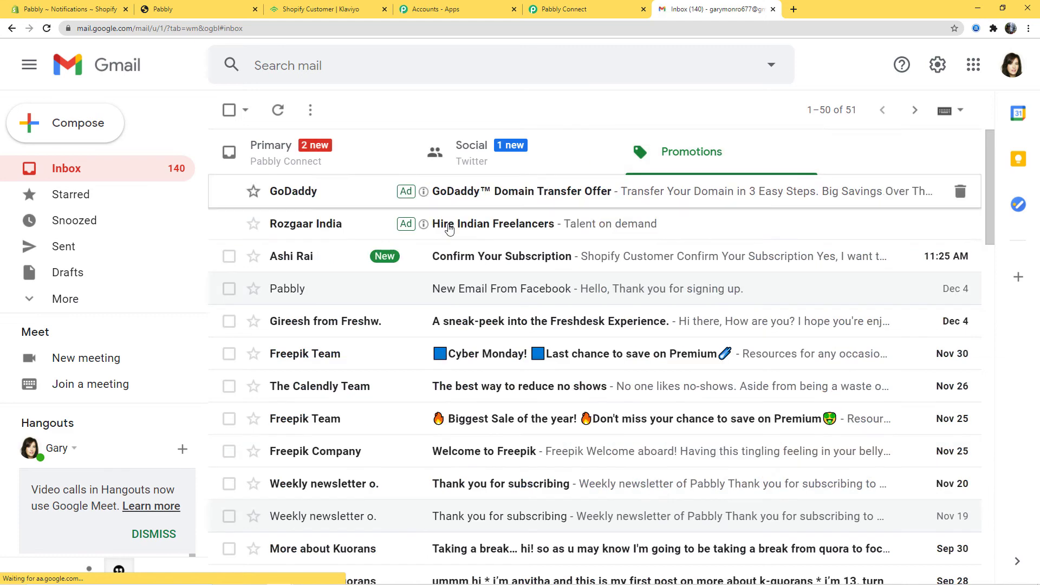
left_click(549, 257)
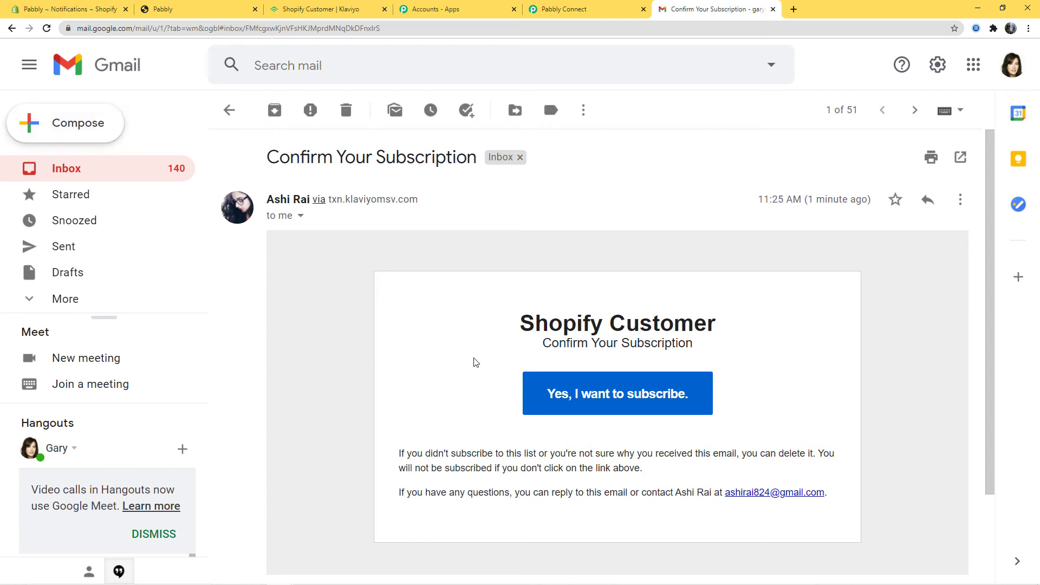
left_click(643, 406)
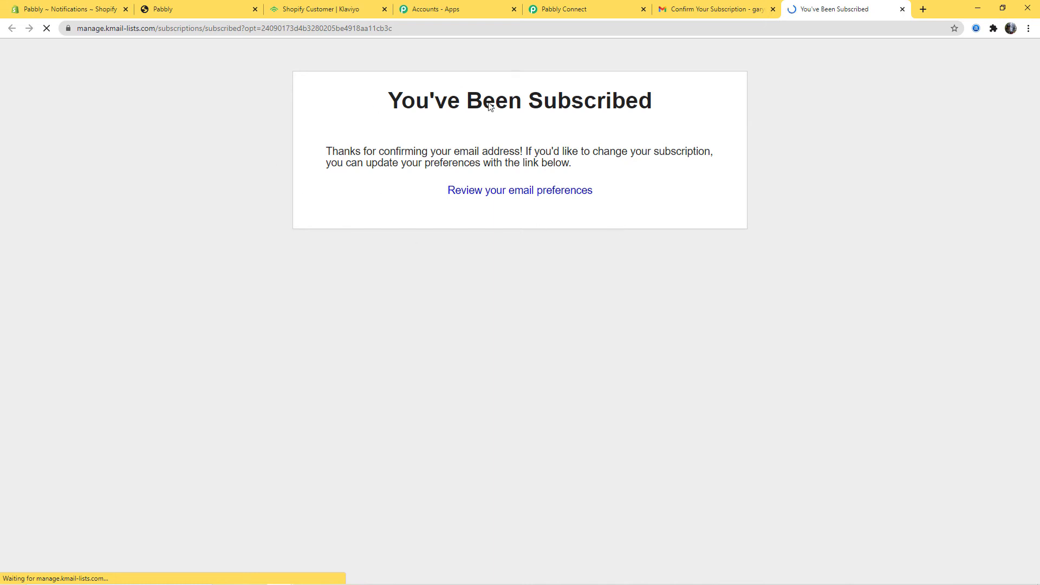
left_click(301, 10)
Step: Reload the Shopify Customer list to reveal its 1 new member
left_click(46, 29)
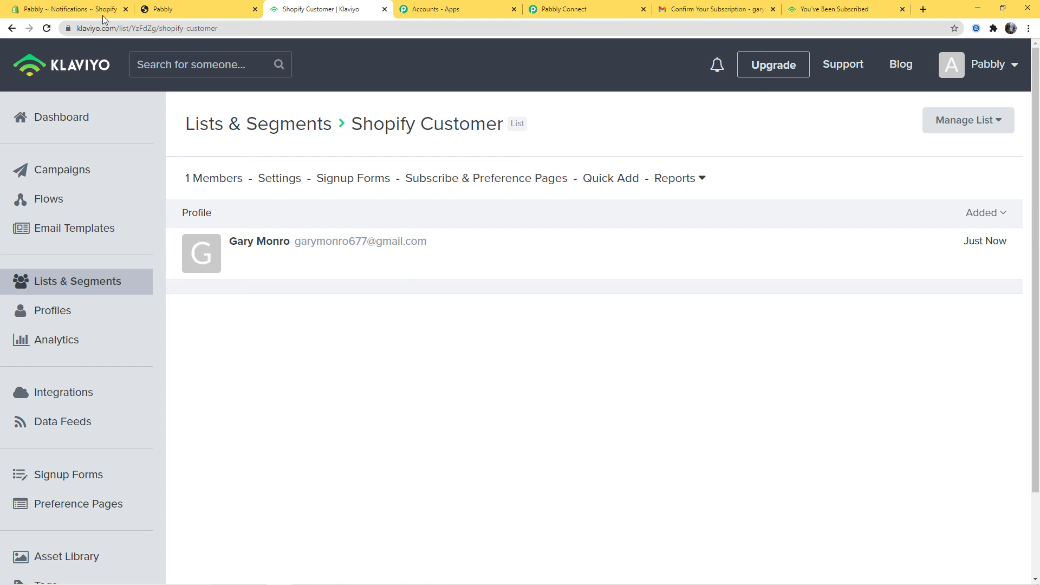
left_click(193, 9)
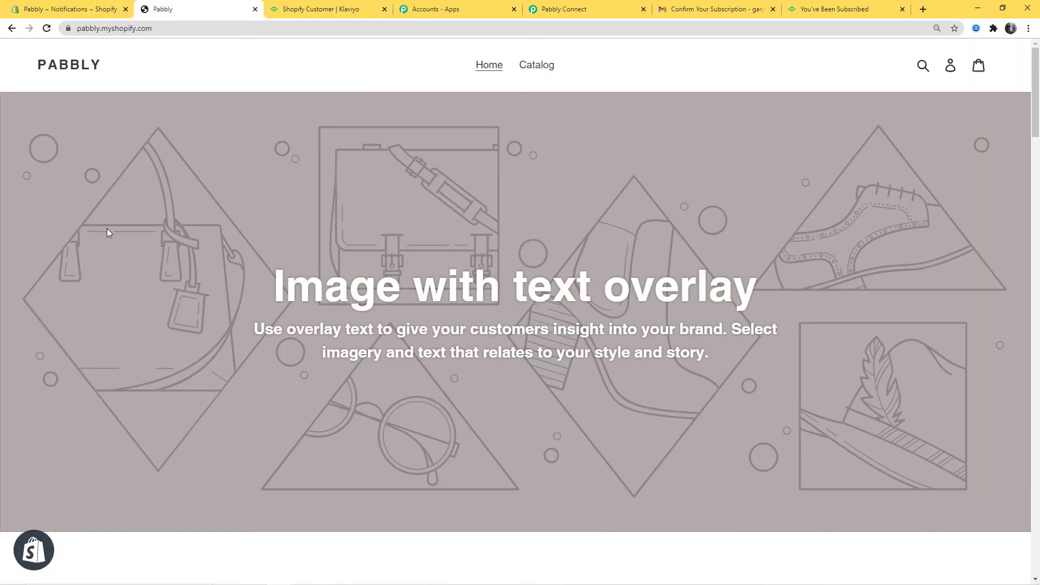
Step: Log out of the storefront customer account and open the Create account form
left_click(949, 65)
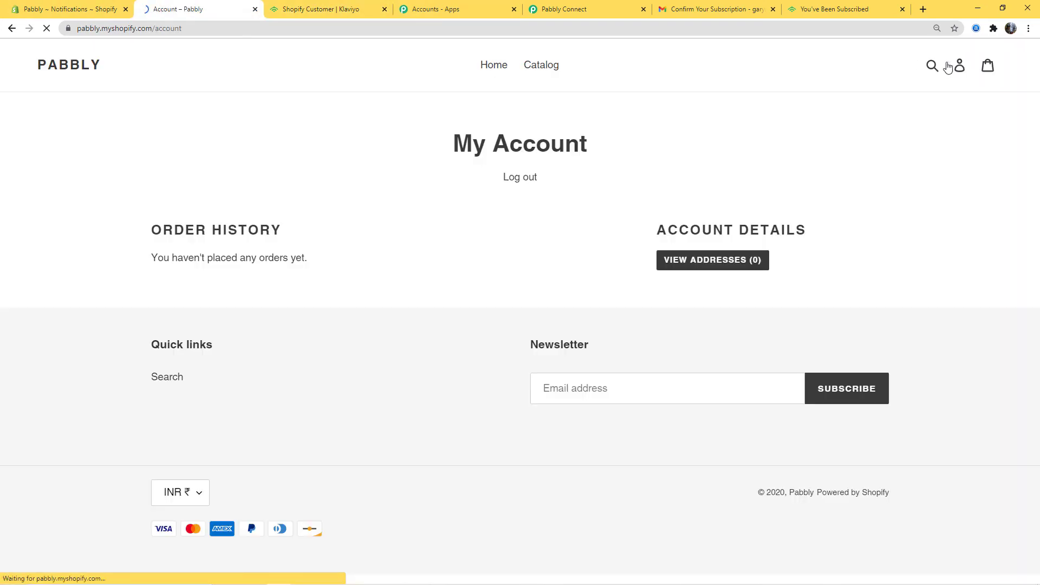
left_click(522, 178)
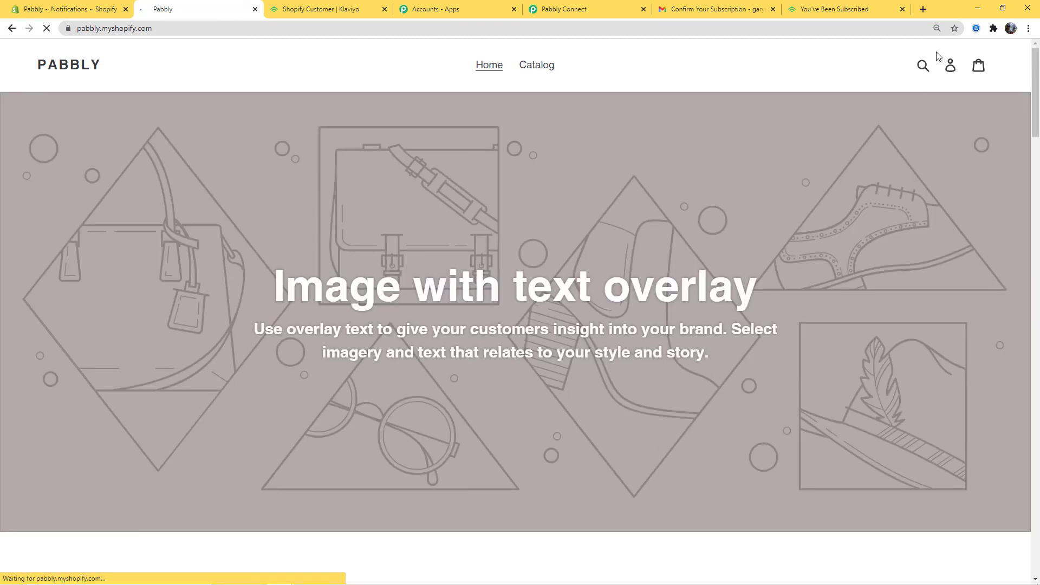
left_click(949, 66)
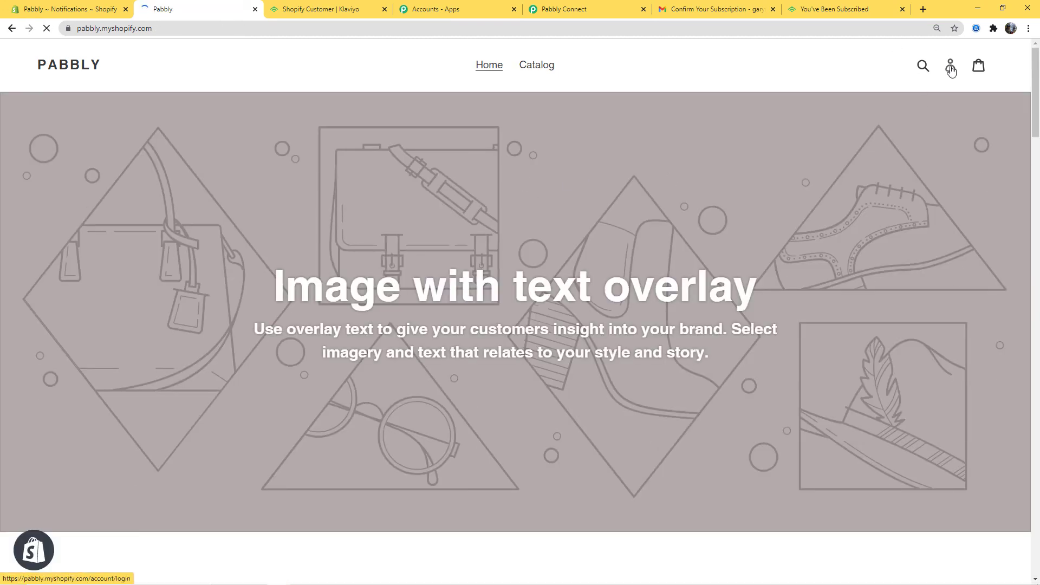
left_click(513, 364)
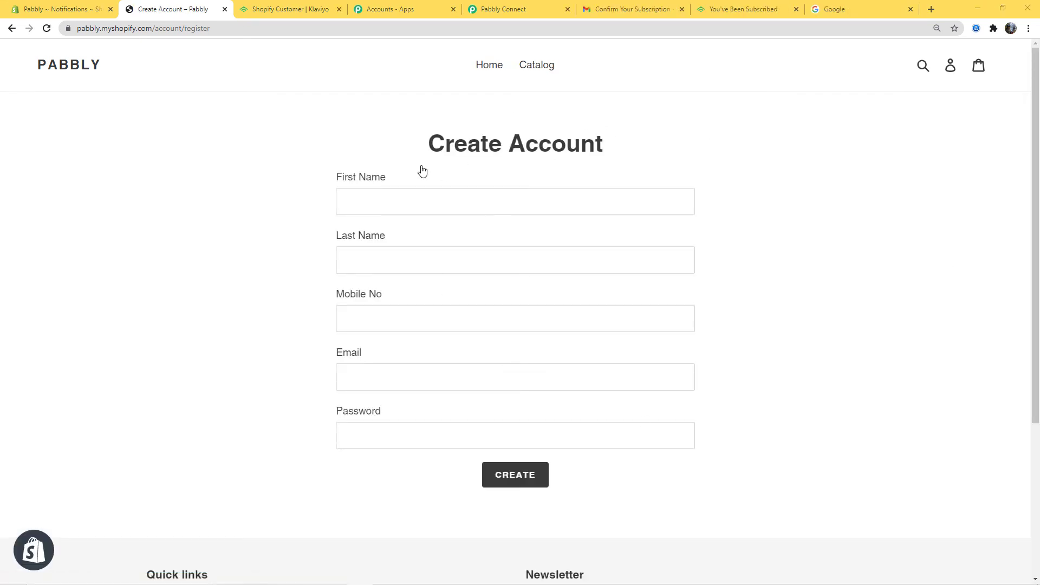
Step: Enter the new customer's first and last name, mobile number, e-mail and password
left_click(411, 196)
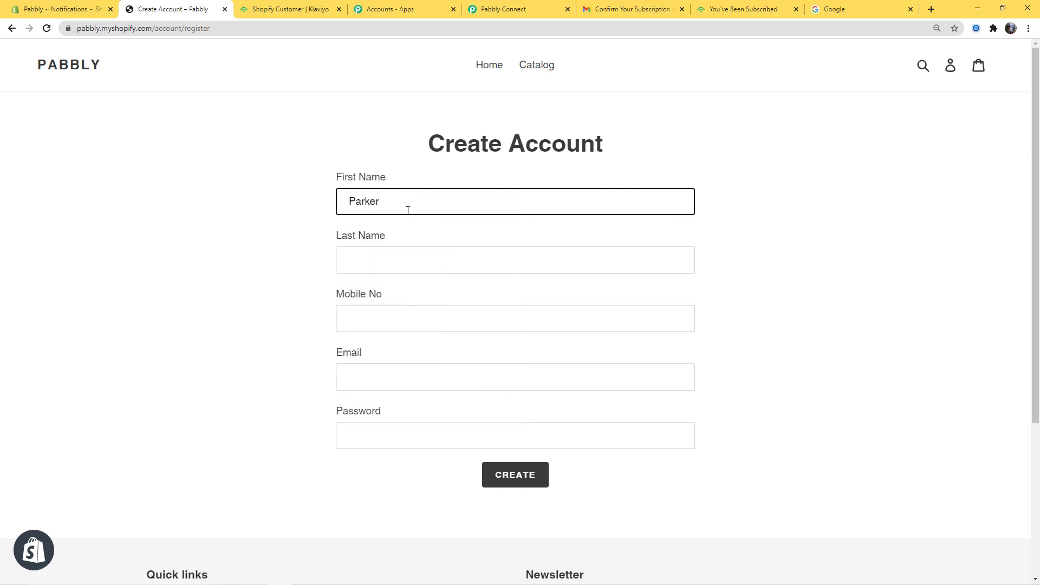
left_click(409, 254)
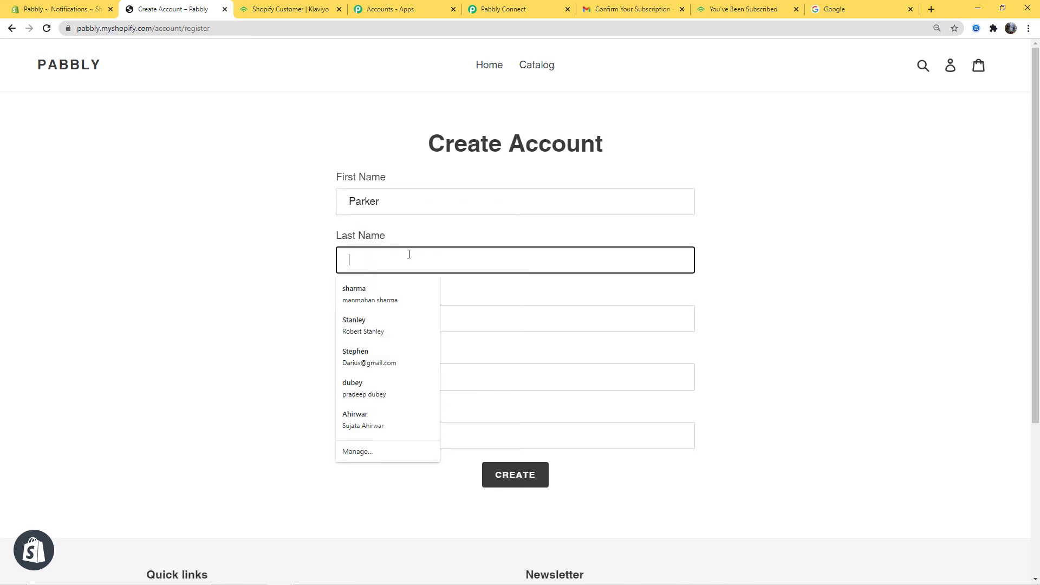
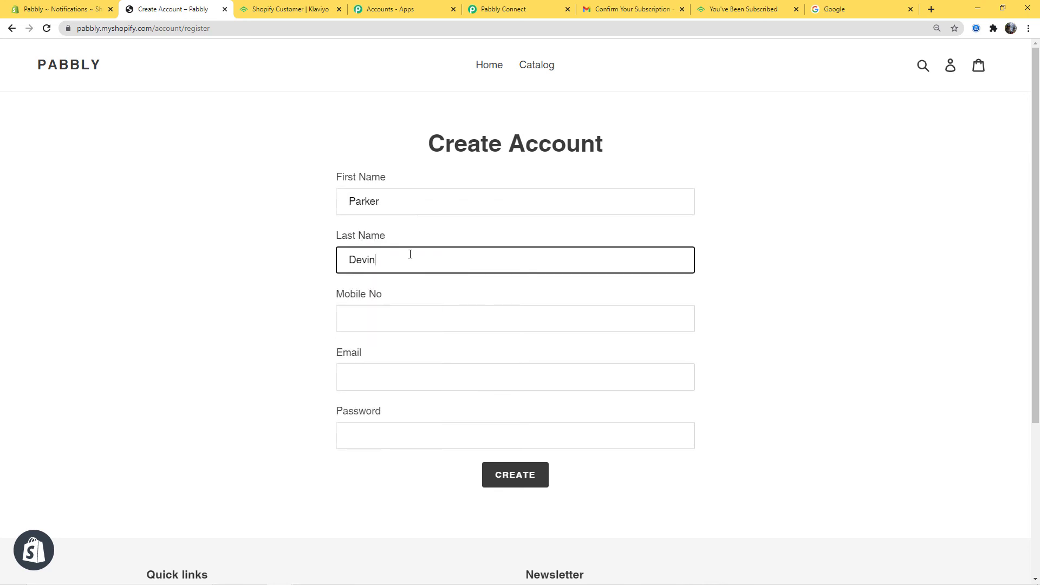
left_click(428, 321)
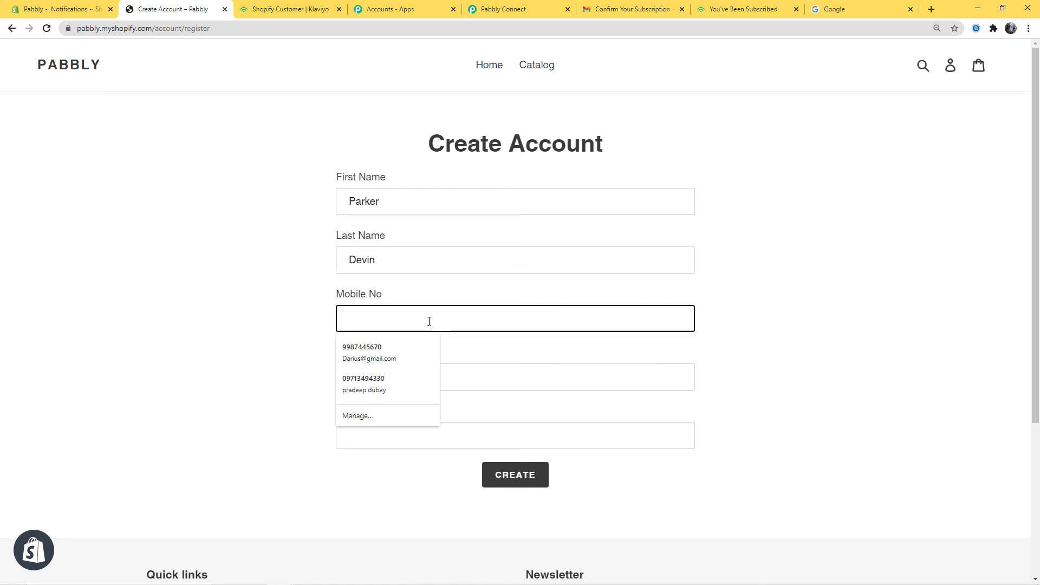
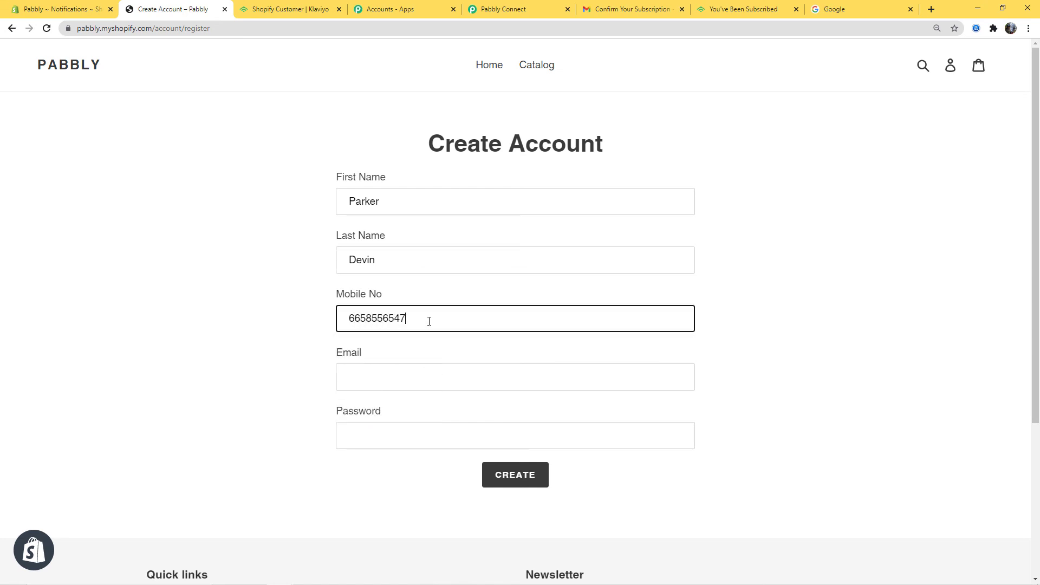
left_click(445, 369)
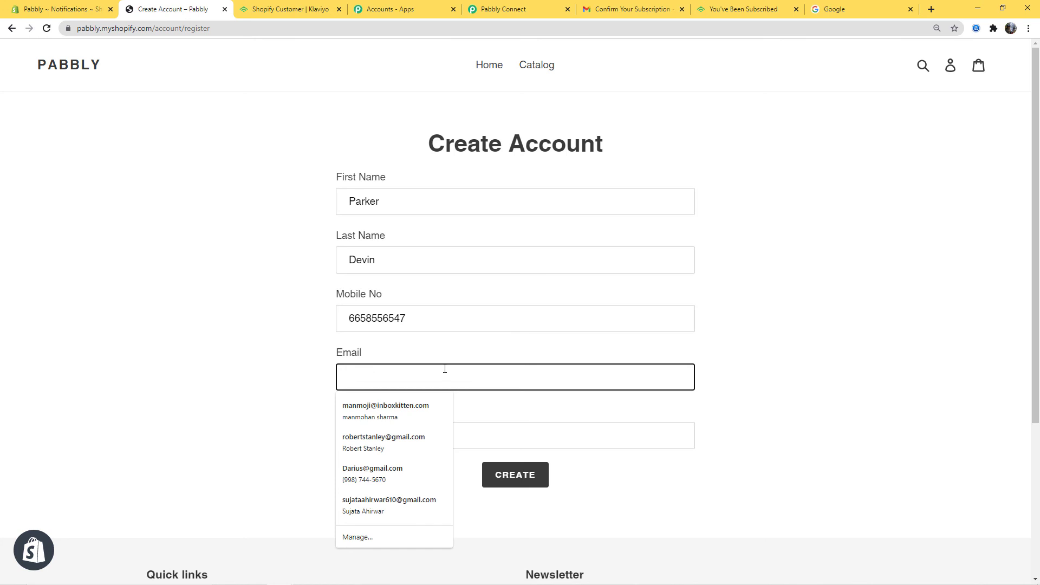
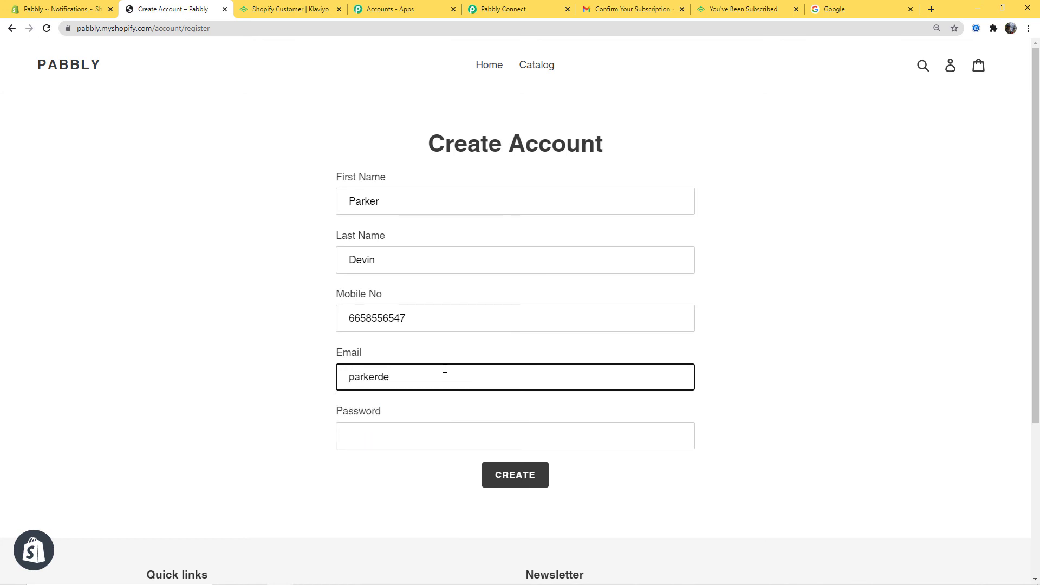
left_click(415, 428)
type("••••••")
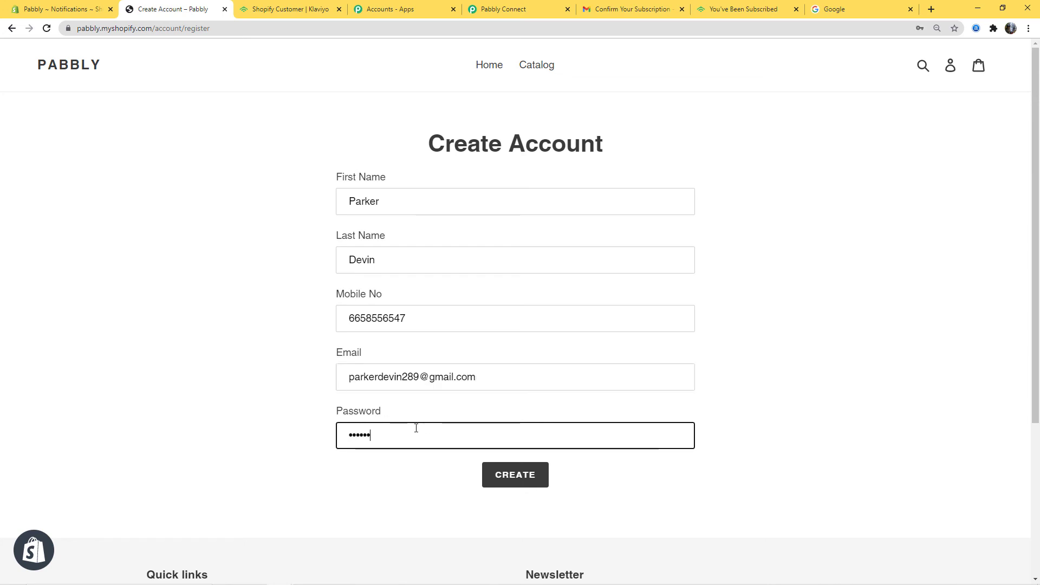
Step: Submit the registration and pass the reCAPTCHA check
left_click(518, 470)
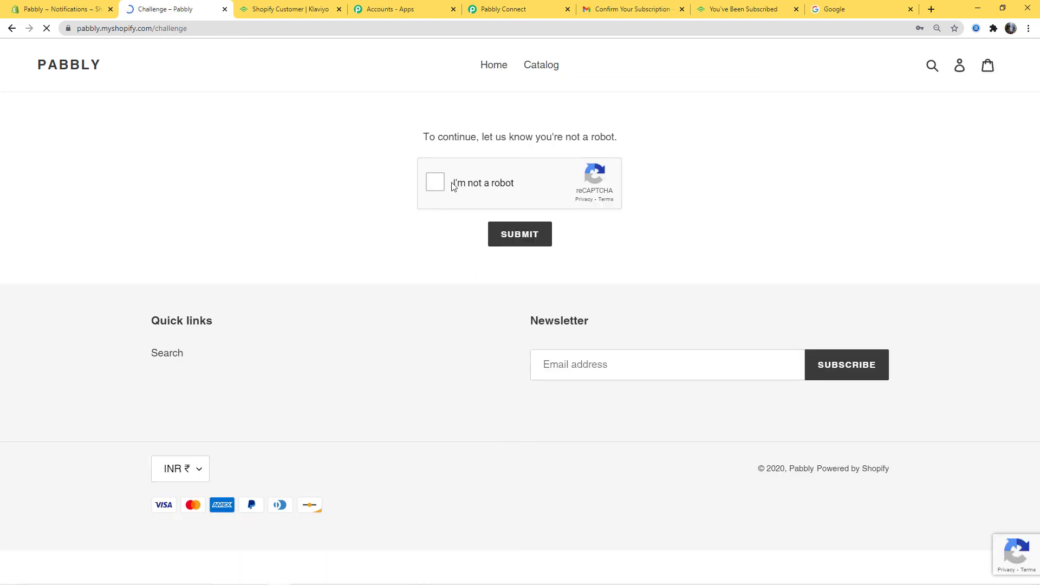
left_click(436, 183)
left_click(505, 237)
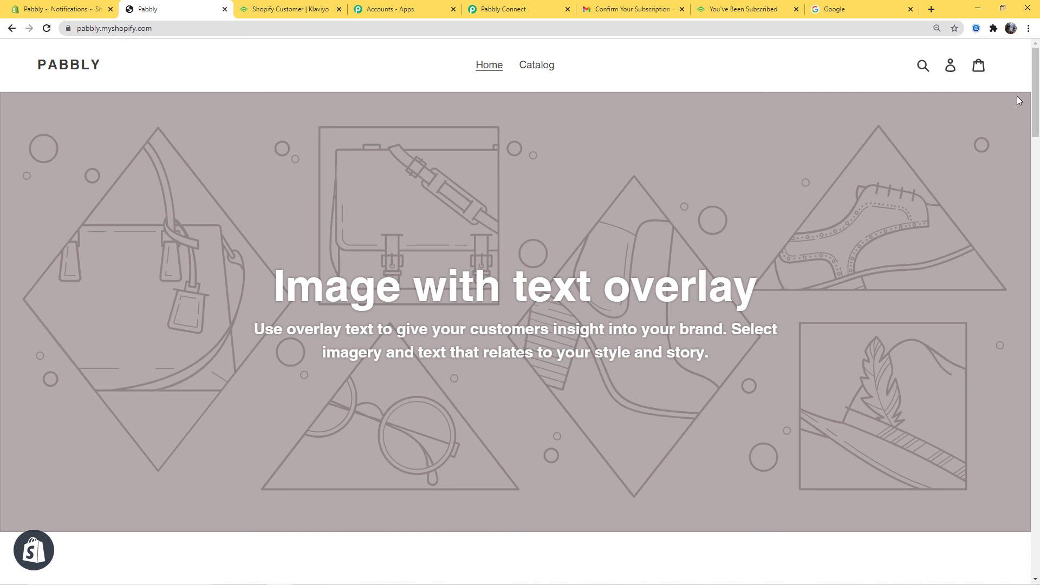
left_click(857, 8)
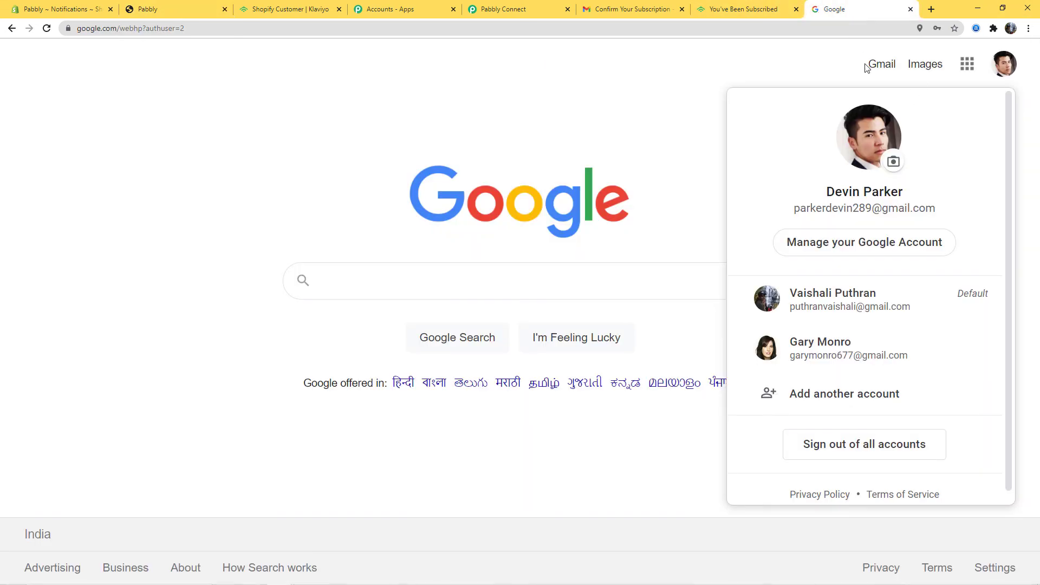
Step: Accept 'Yes, I want to subscribe.' in the new customer's Promotions confirmation email
left_click(881, 66)
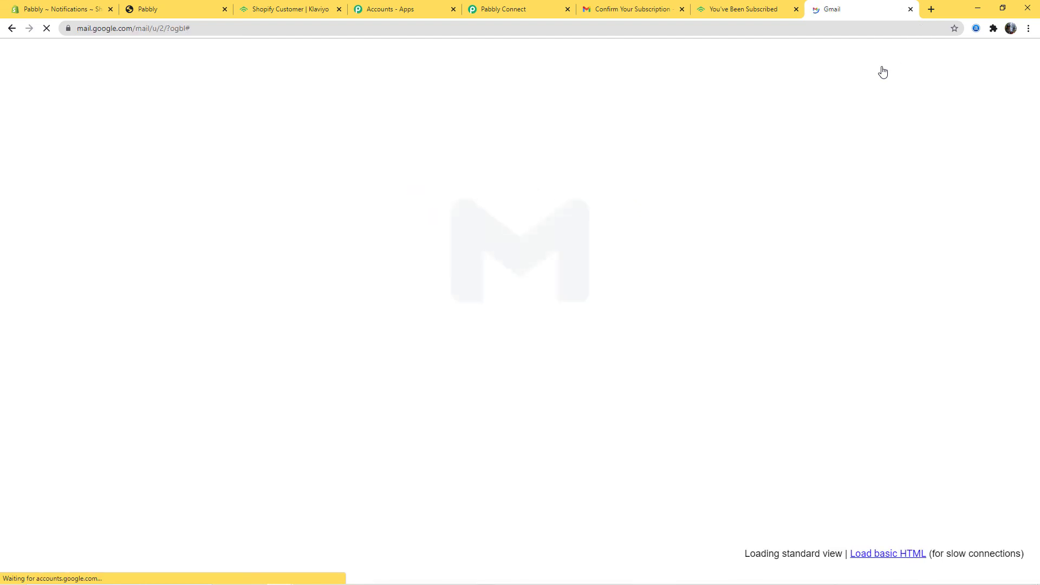
left_click(691, 151)
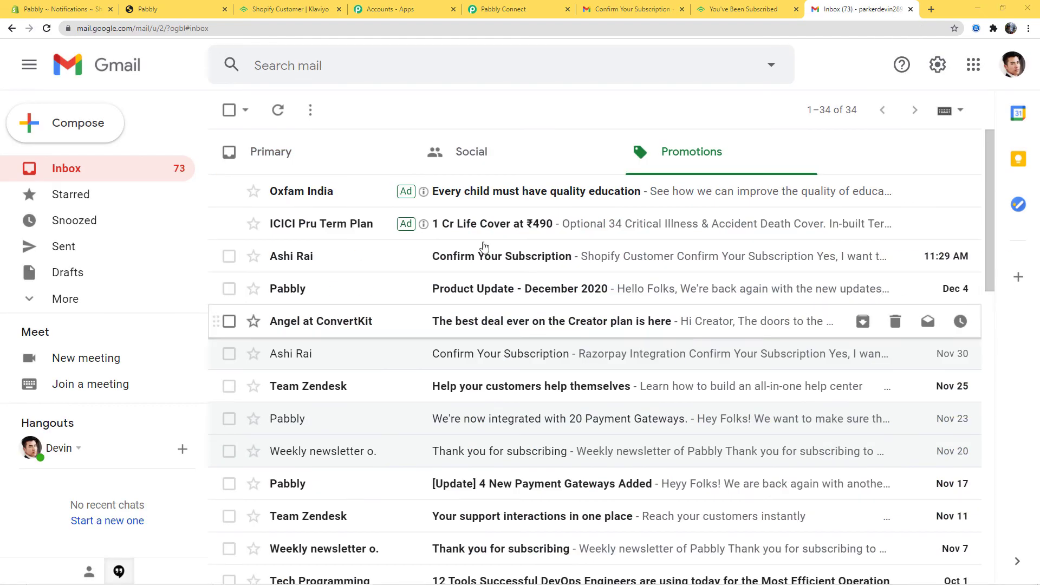
left_click(667, 262)
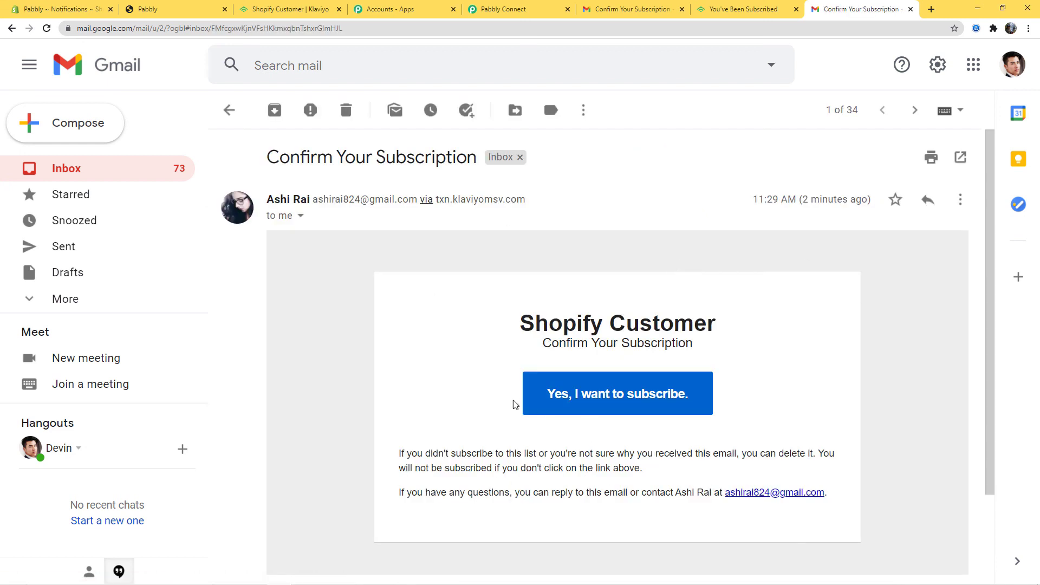
left_click(618, 405)
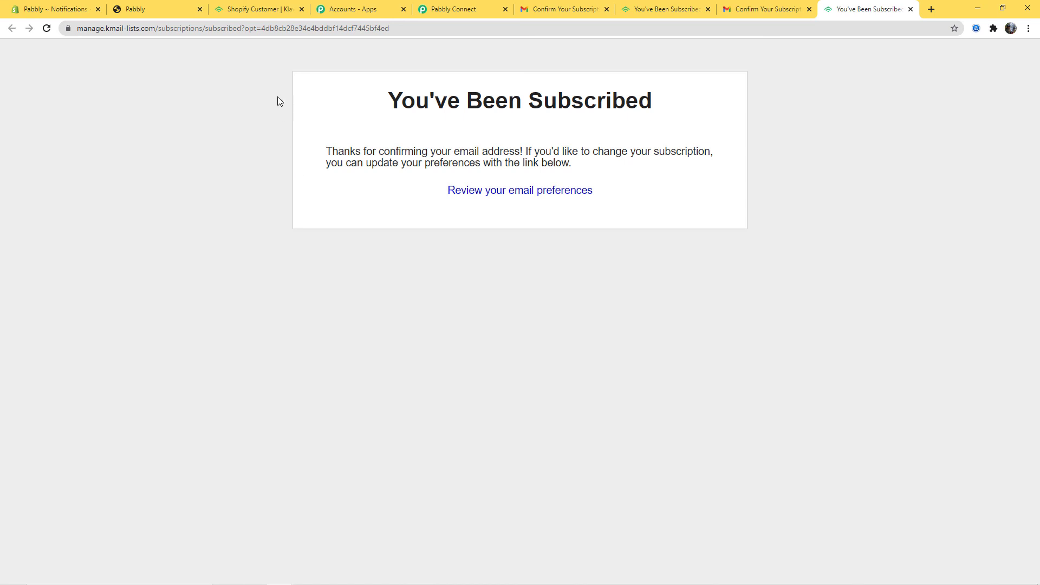
left_click(245, 10)
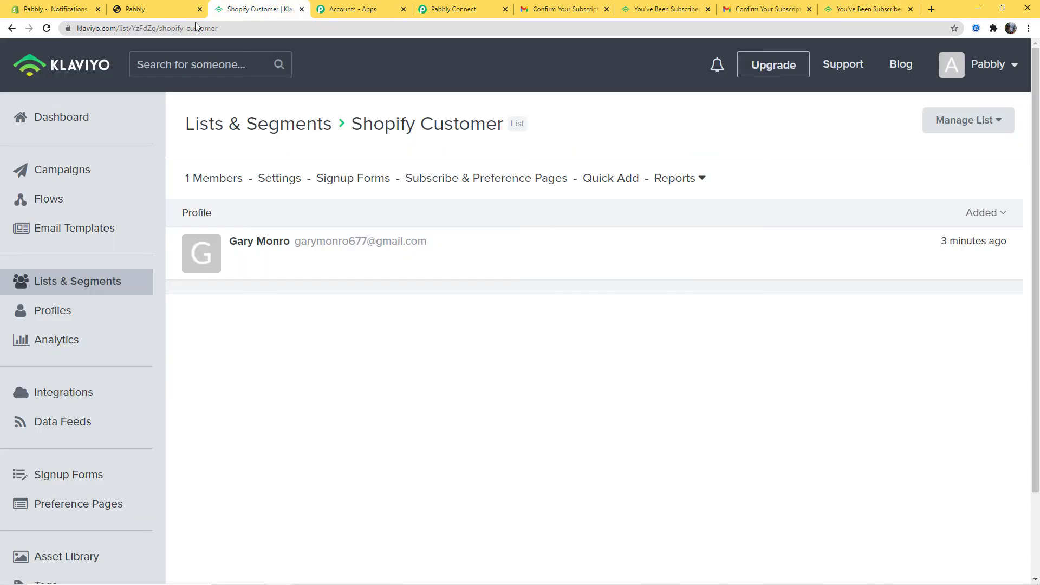
Step: Confirm Klaviyo's Shopify Customer list shows 2 members, then collapse the Shopify to Klaviyo workflow steps
left_click(47, 28)
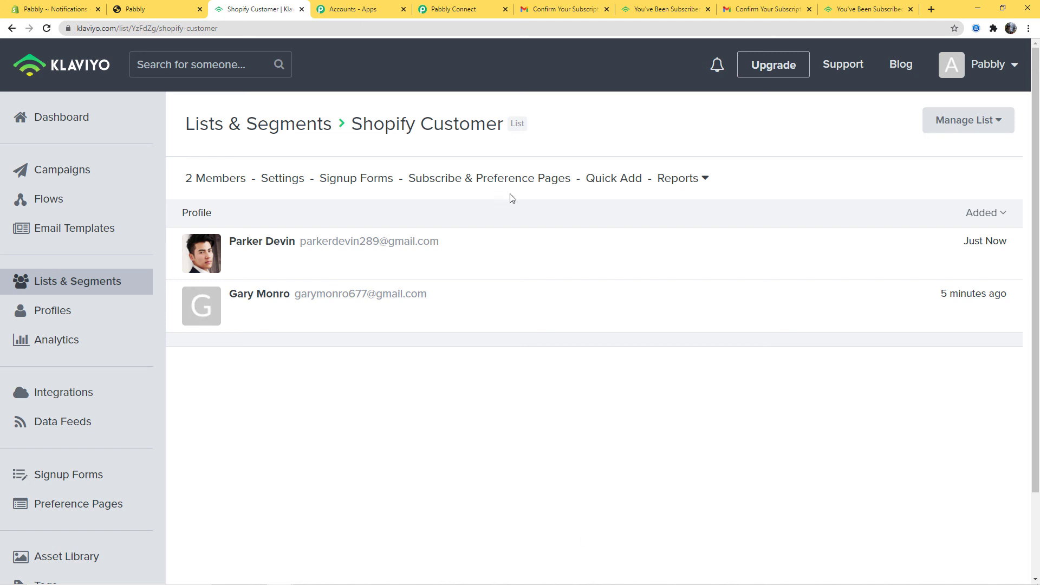
left_click(476, 9)
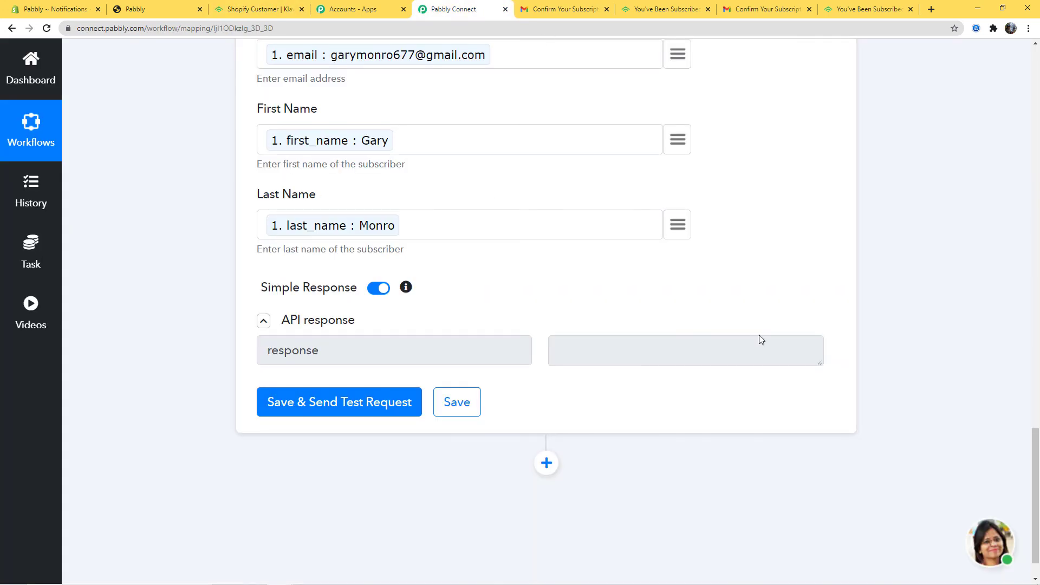
scroll(959, 314, "up", 10)
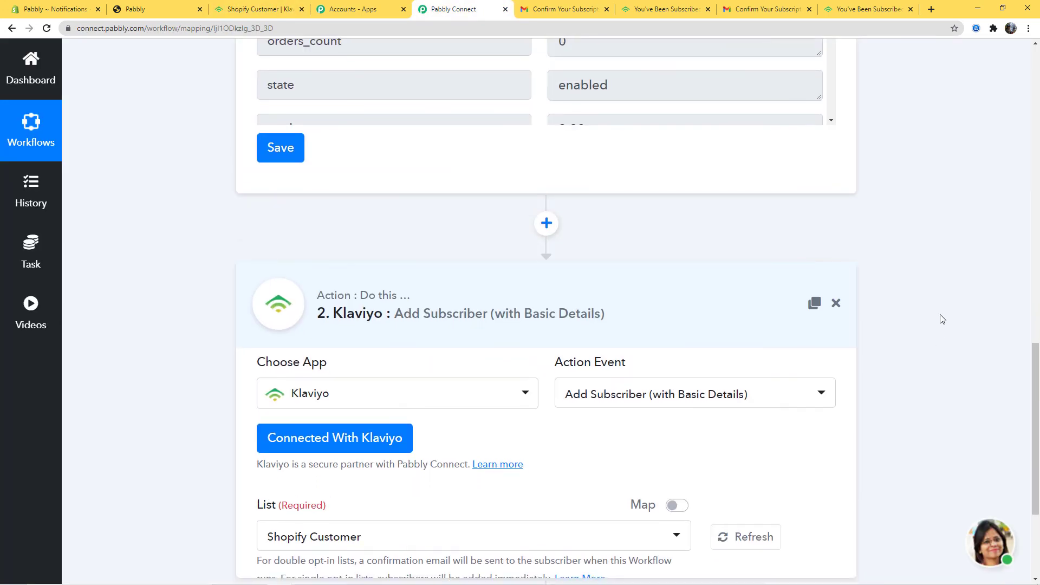
scroll(942, 317, "up", 15)
left_click(722, 278)
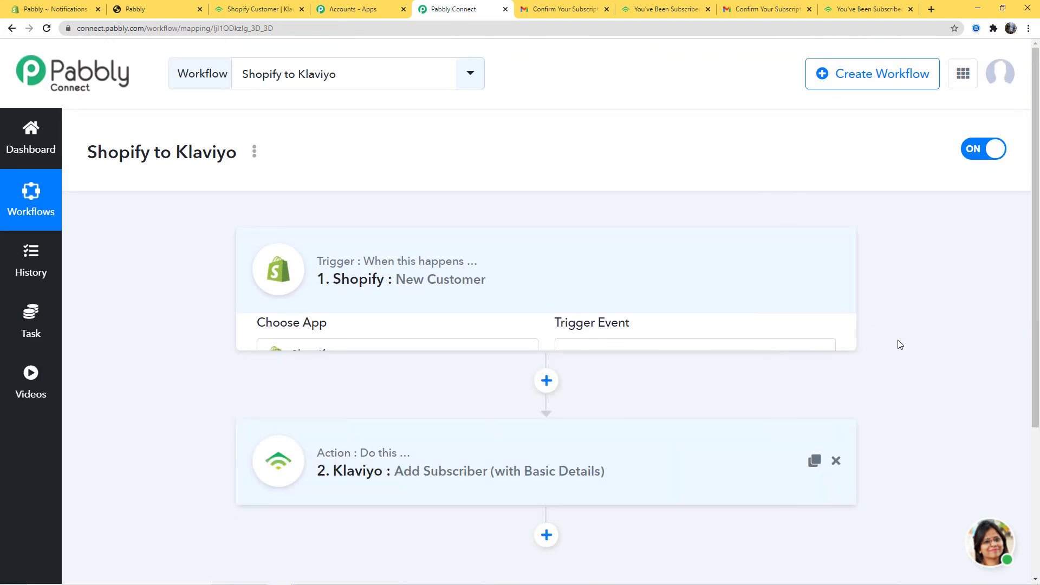